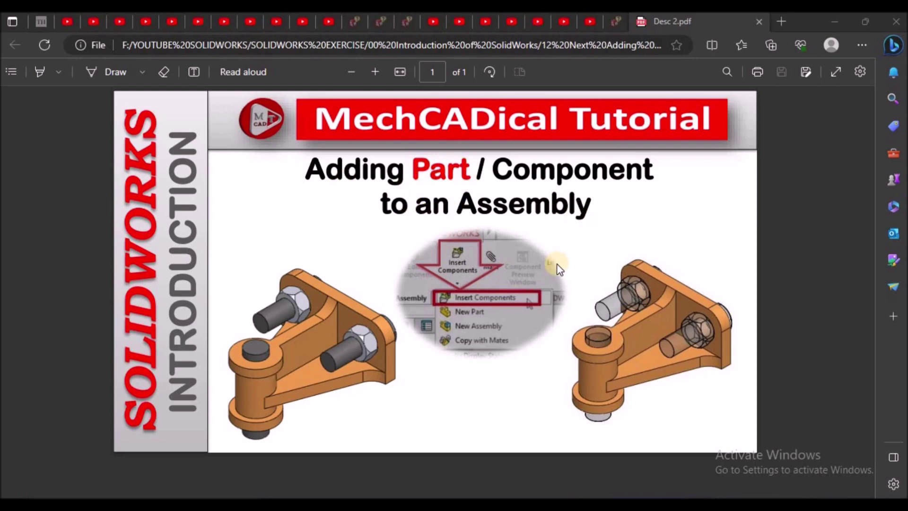
Switch to SOLIDWORKS, examine the subassembly, bolts and nuts listed in Assem1, and close that assembly.
{"action": "left_click", "coordinate": [471, 487]}
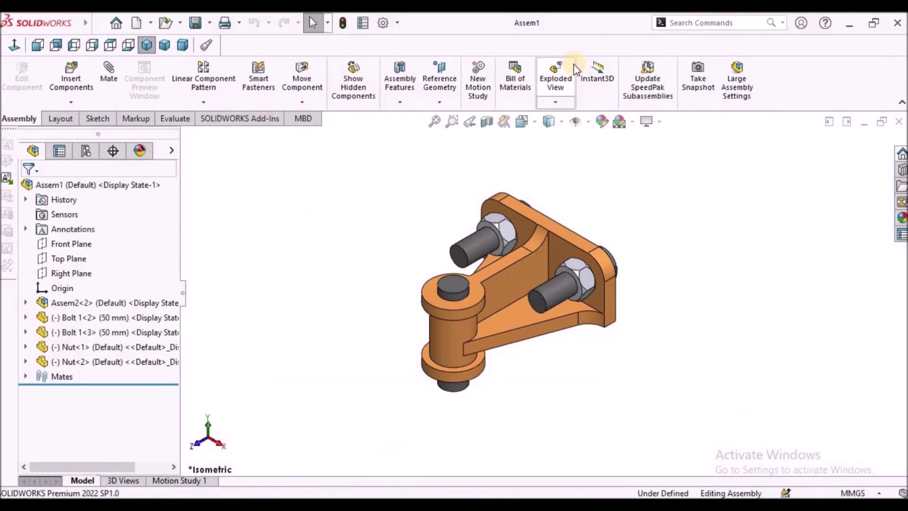
{"action": "left_click", "coordinate": [109, 302]}
{"action": "left_click", "coordinate": [108, 319]}
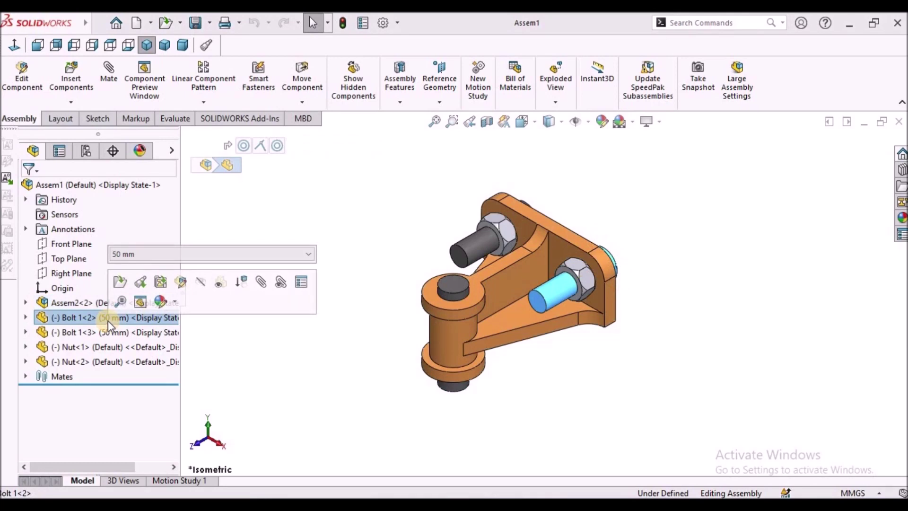
{"action": "left_click", "coordinate": [103, 332]}
{"action": "left_click", "coordinate": [96, 347]}
{"action": "left_click", "coordinate": [76, 362]}
{"action": "left_click", "coordinate": [342, 221]}
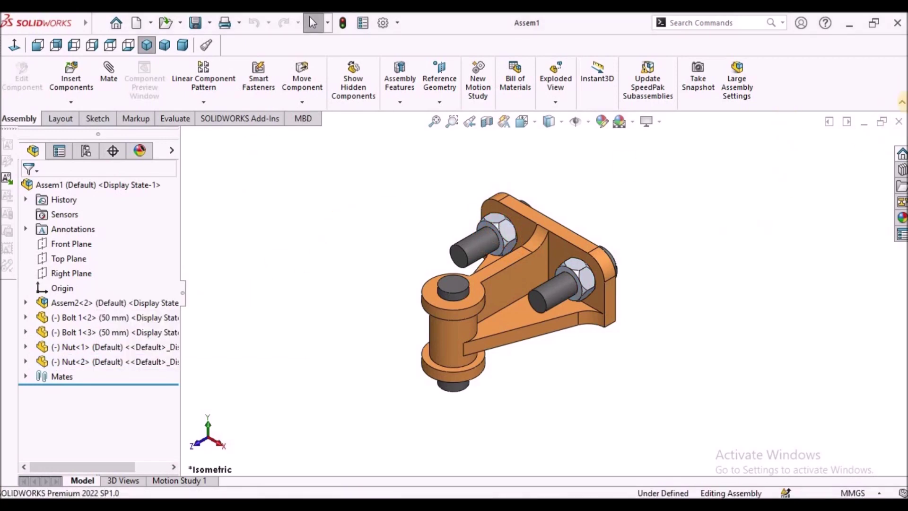
{"action": "left_click", "coordinate": [896, 123]}
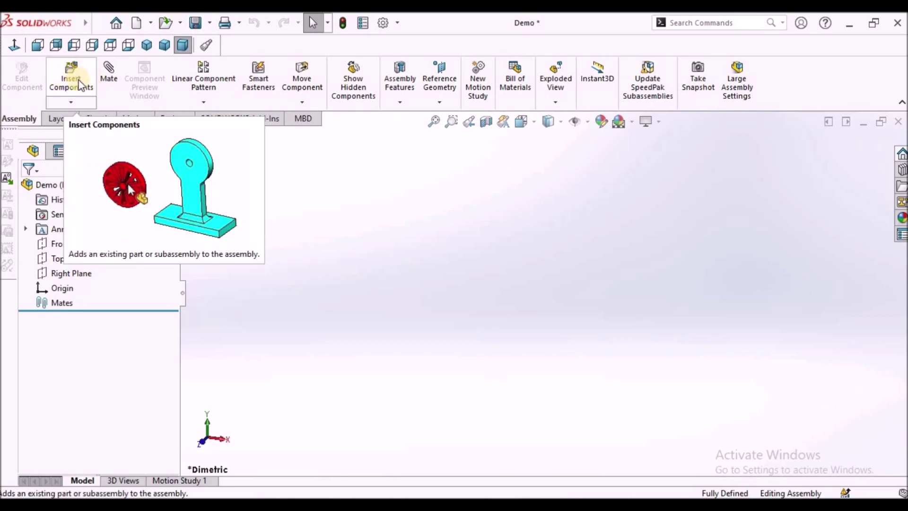
{"action": "mouse_move", "coordinate": [84, 21]}
{"action": "left_click", "coordinate": [147, 23]}
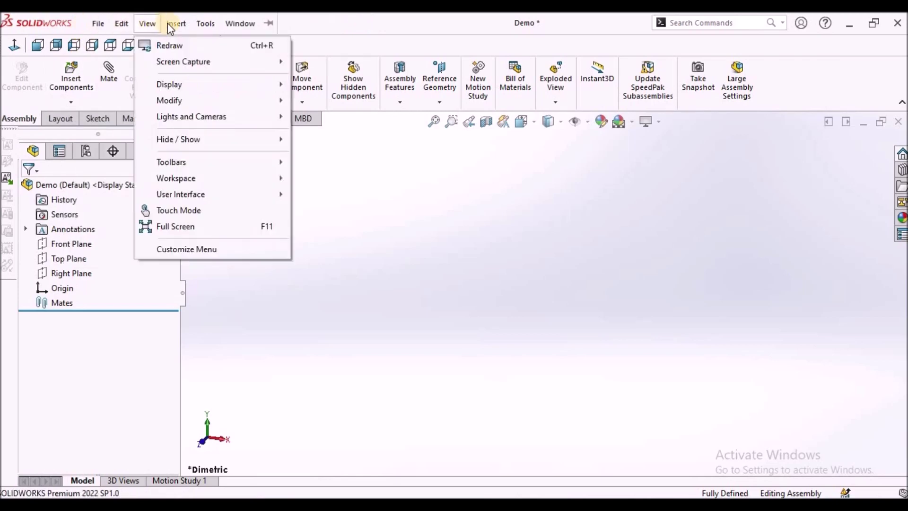
{"action": "mouse_move", "coordinate": [179, 24]}
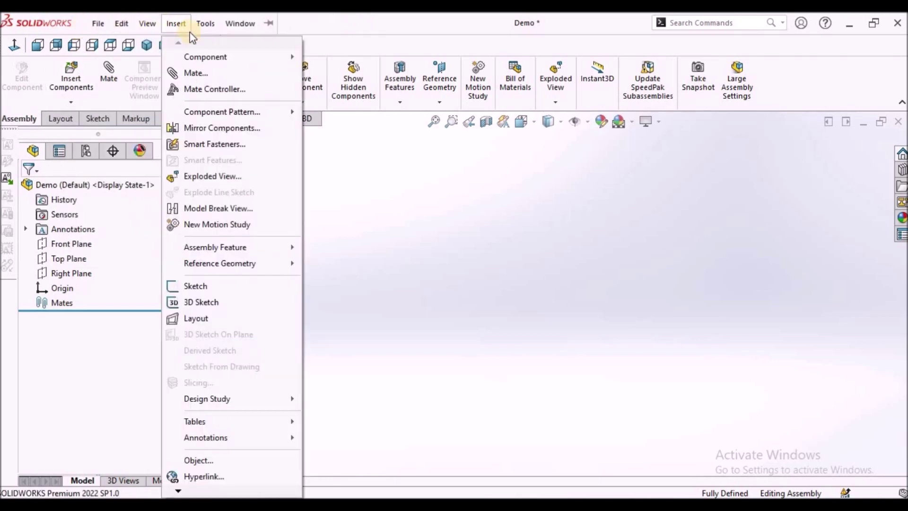
{"action": "mouse_move", "coordinate": [214, 63]}
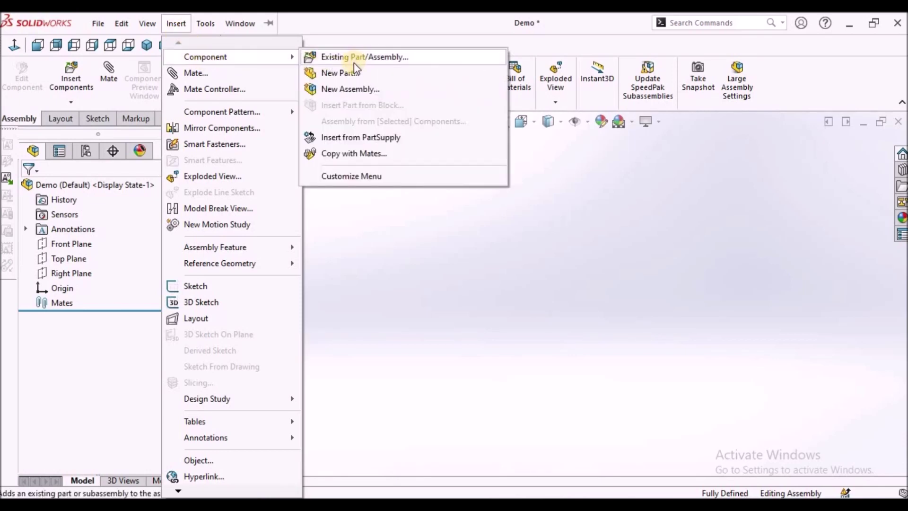
{"action": "left_click", "coordinate": [355, 57]}
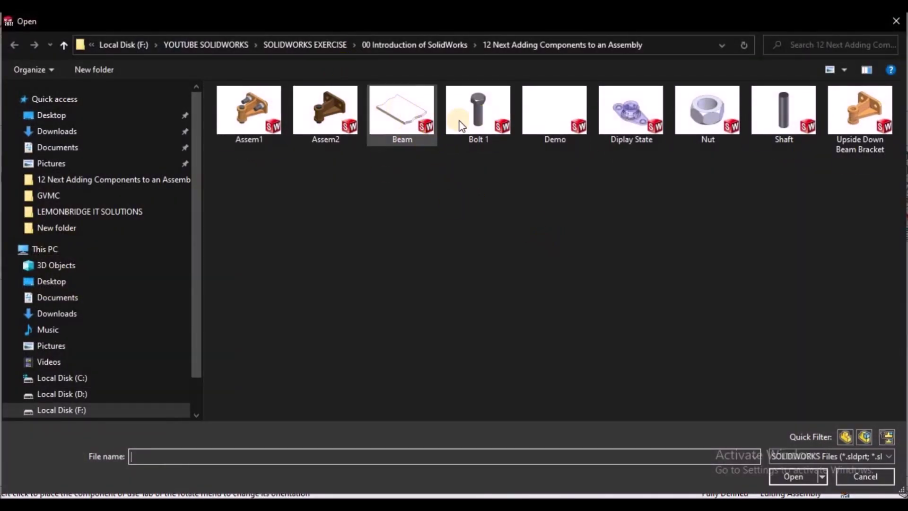
{"action": "left_click", "coordinate": [844, 481]}
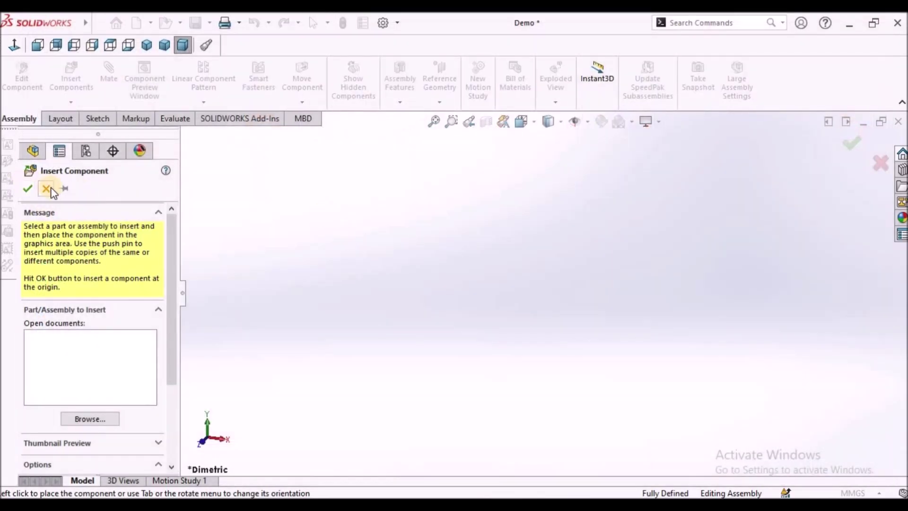
{"action": "left_click", "coordinate": [46, 188]}
Insert the Upside Down Beam Bracket part into the Demo assembly and place it in the graphics area.
{"action": "left_click", "coordinate": [72, 88]}
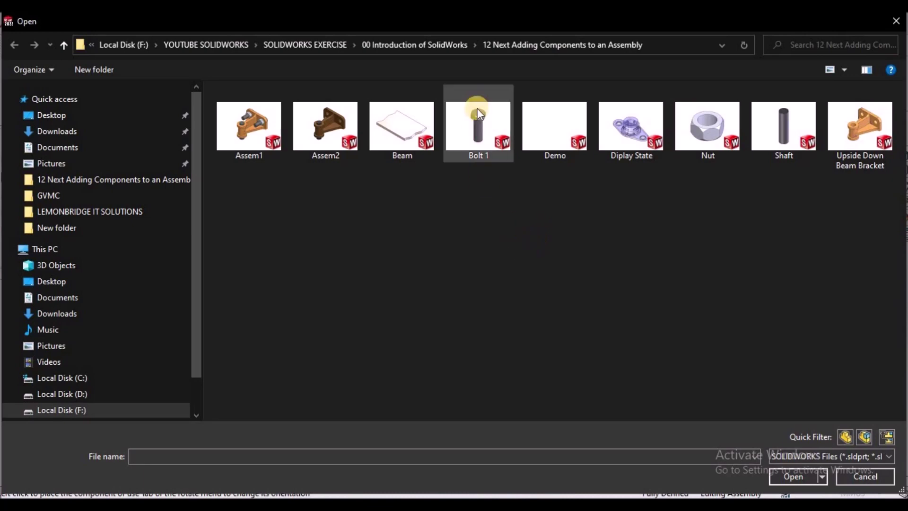
{"action": "left_click", "coordinate": [850, 145]}
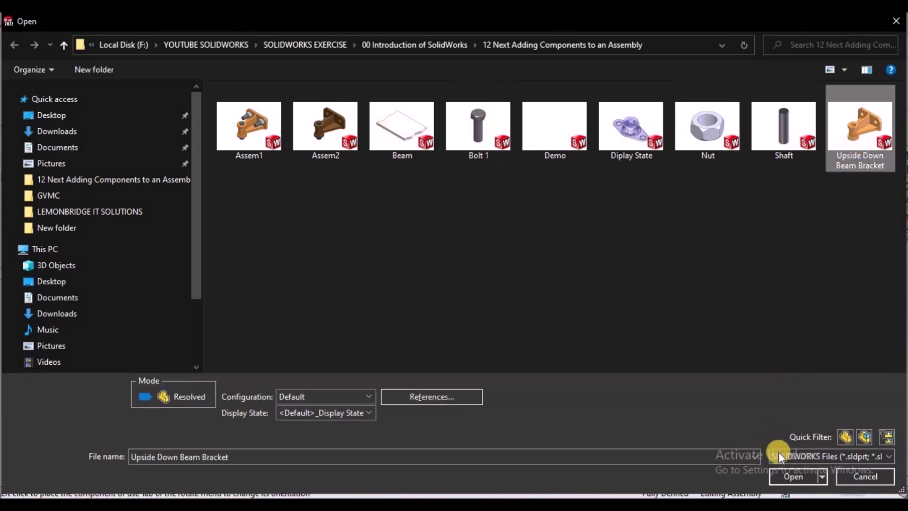
{"action": "left_click", "coordinate": [790, 476]}
{"action": "scroll", "coordinate": [455, 272], "scroll_direction": "up", "scroll_amount": 5}
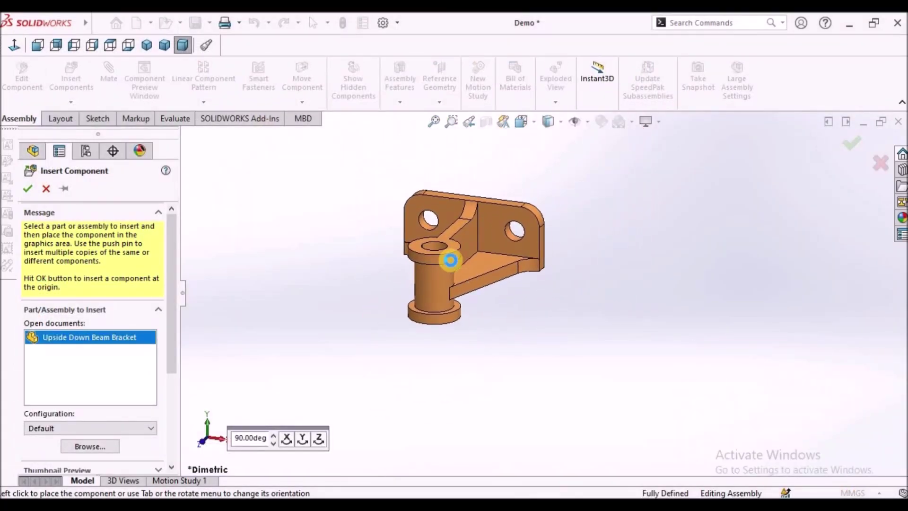
{"action": "left_click", "coordinate": [450, 260]}
{"action": "scroll", "coordinate": [534, 298], "scroll_direction": "up", "scroll_amount": 3}
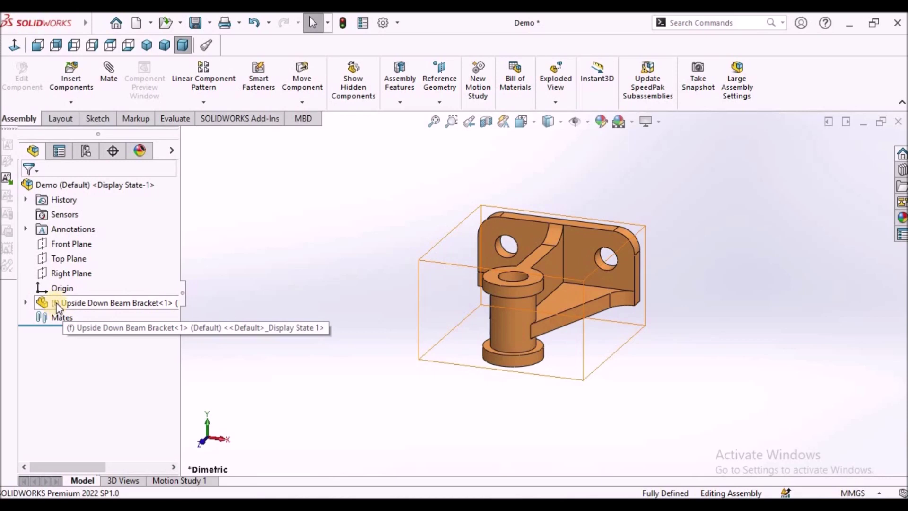
Look at the fixed bracket's Float option and try to move the bracket in the graphics area.
{"action": "right_click", "coordinate": [78, 308]}
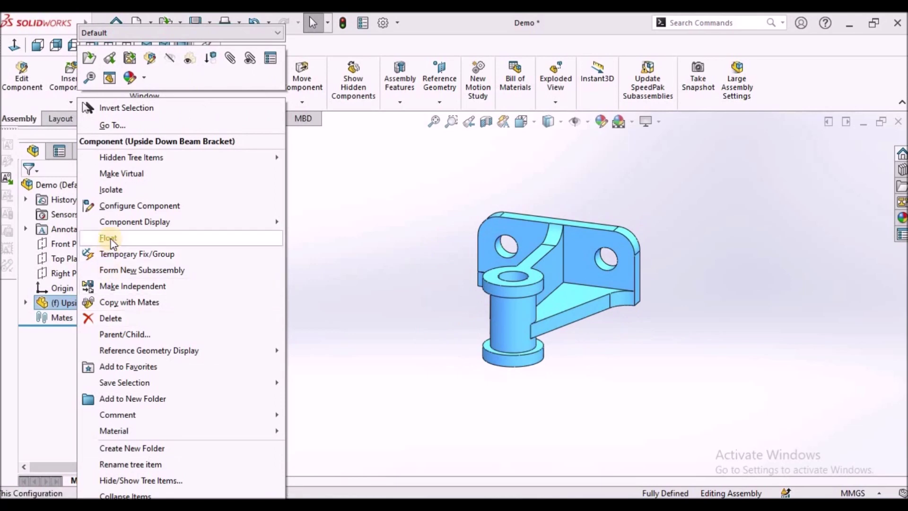
{"action": "left_click", "coordinate": [483, 234]}
{"action": "left_click_drag", "start_coordinate": [483, 234], "coordinate": [514, 291]}
{"action": "left_click", "coordinate": [296, 244]}
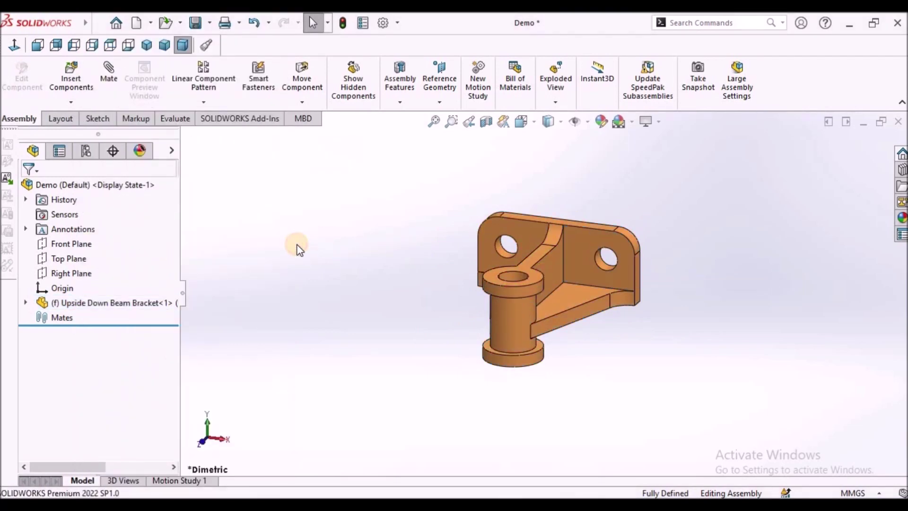
Float the Upside Down Beam Bracket and move it to a slightly different position.
{"action": "right_click", "coordinate": [95, 305]}
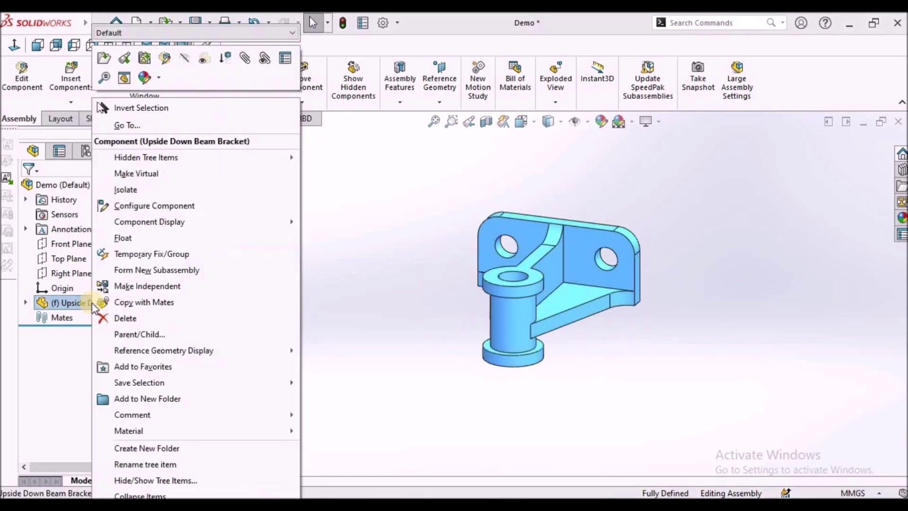
{"action": "left_click", "coordinate": [124, 239]}
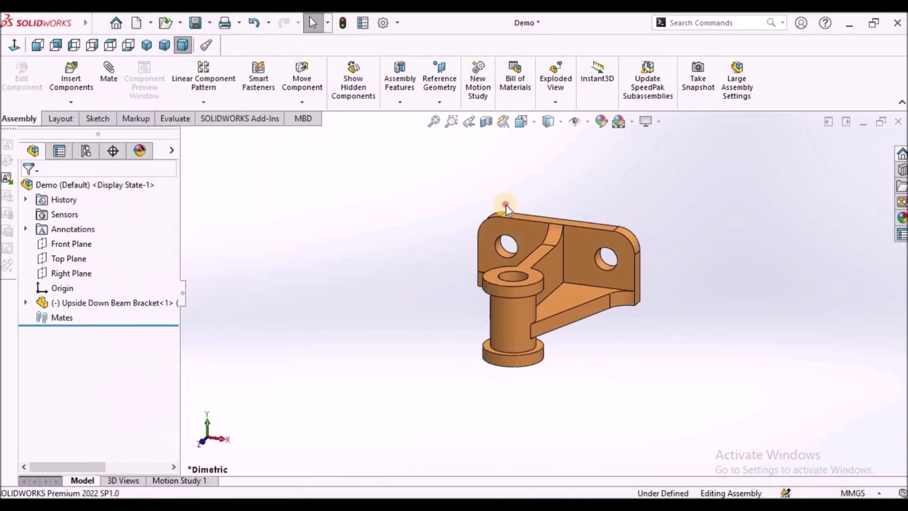
{"action": "left_click_drag", "start_coordinate": [578, 248], "coordinate": [228, 285]}
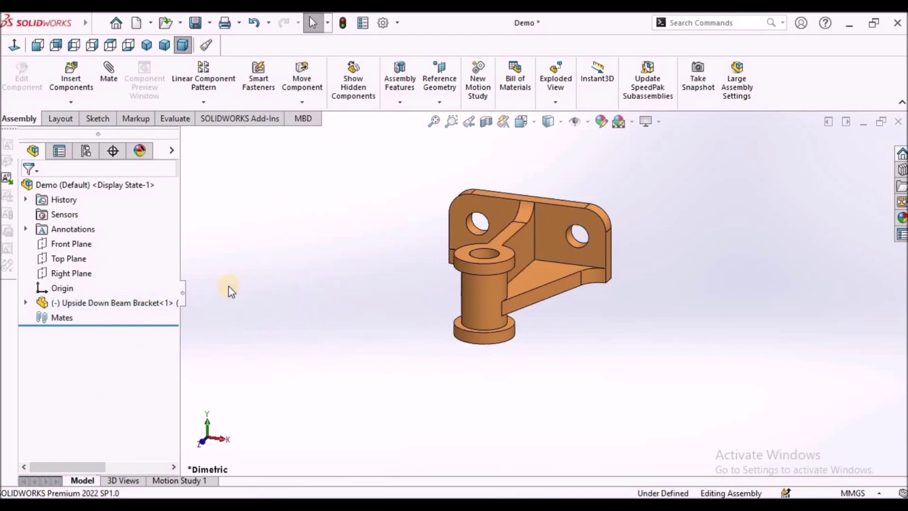
{"action": "left_click", "coordinate": [114, 81]}
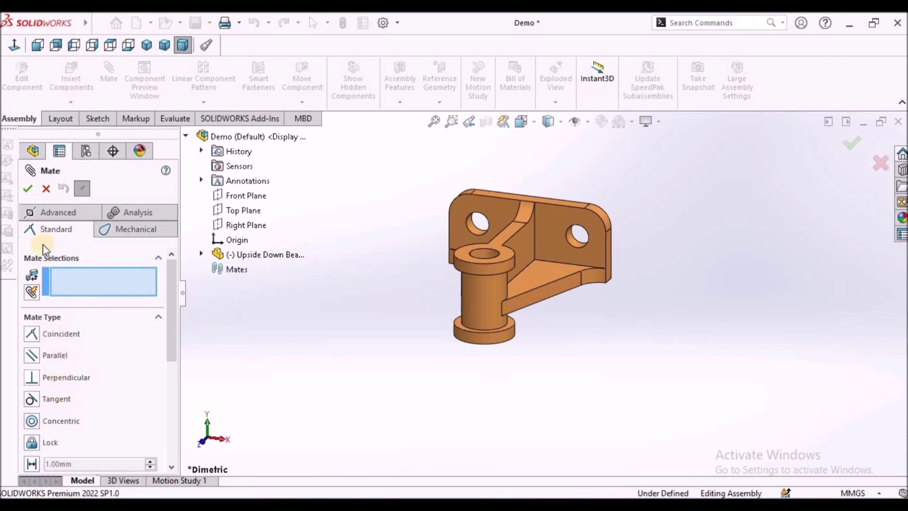
{"action": "left_click", "coordinate": [45, 188]}
{"action": "left_click", "coordinate": [356, 268]}
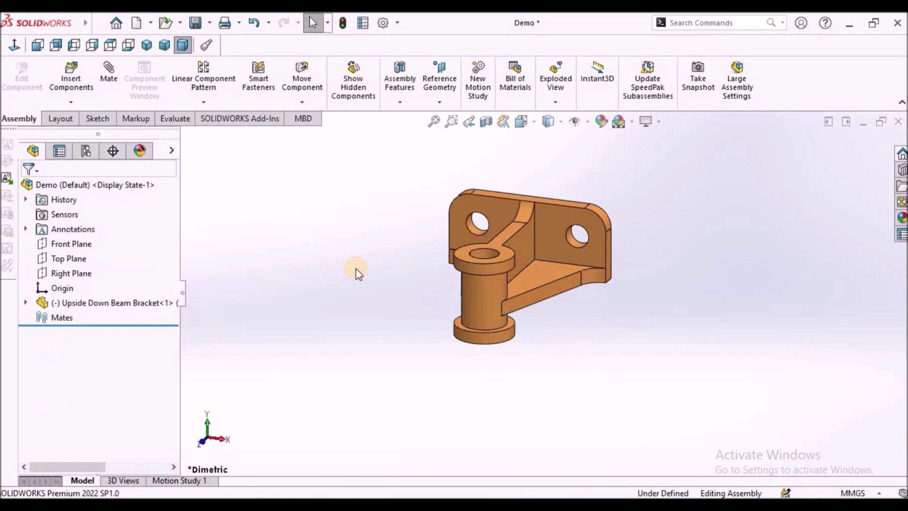
Mate the Upside Down Beam Bracket's origin to the Demo assembly's origin, and collapse the bracket's feature list.
{"action": "left_click", "coordinate": [26, 303]}
{"action": "left_click_drag", "start_coordinate": [174, 295], "coordinate": [171, 283]}
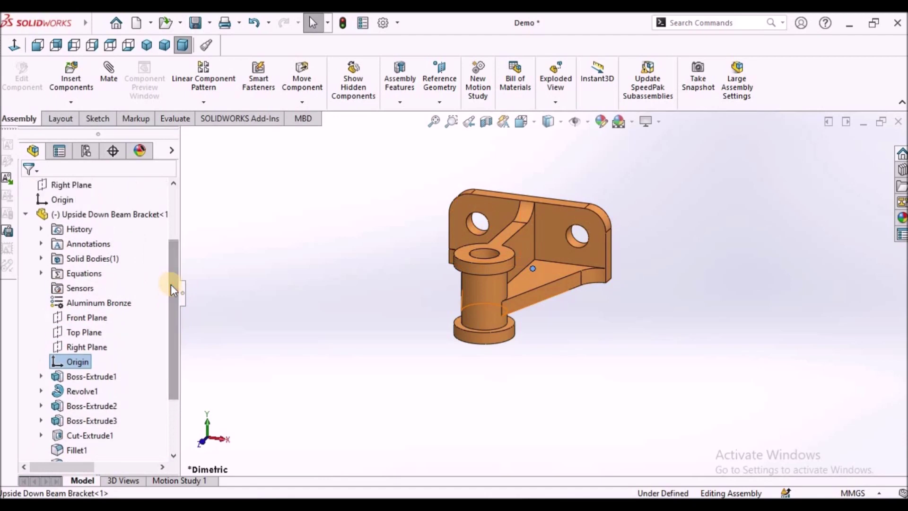
{"action": "left_click", "coordinate": [67, 199]}
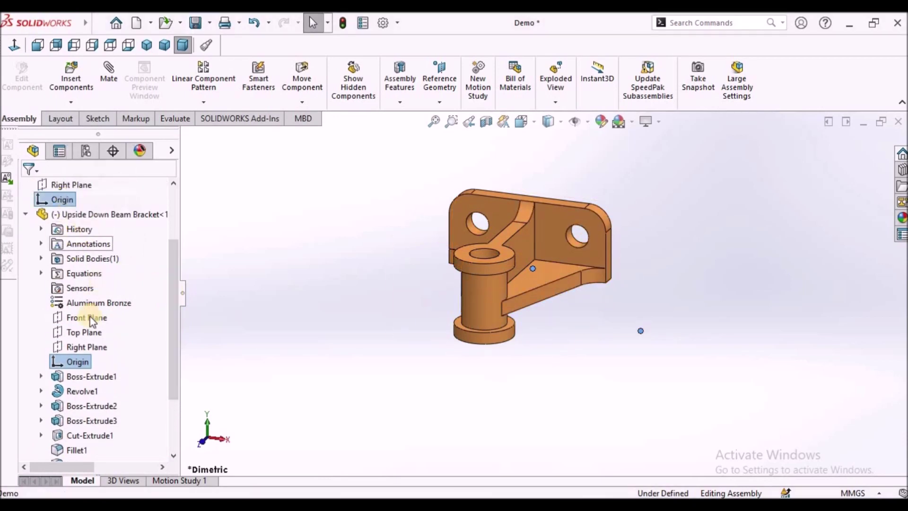
{"action": "left_click", "coordinate": [115, 81]}
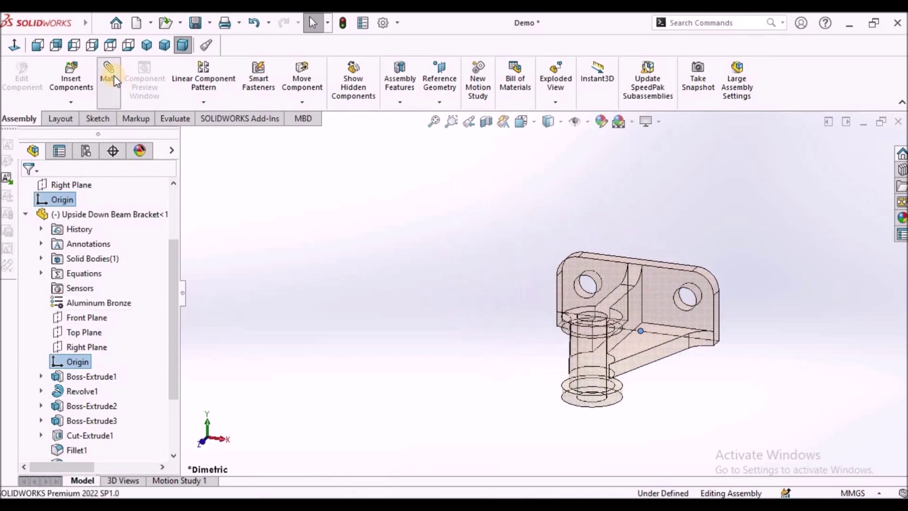
{"action": "left_click", "coordinate": [28, 188]}
{"action": "left_click", "coordinate": [46, 189]}
{"action": "left_click", "coordinate": [474, 266]}
{"action": "scroll", "coordinate": [441, 260], "scroll_direction": "up", "scroll_amount": 2}
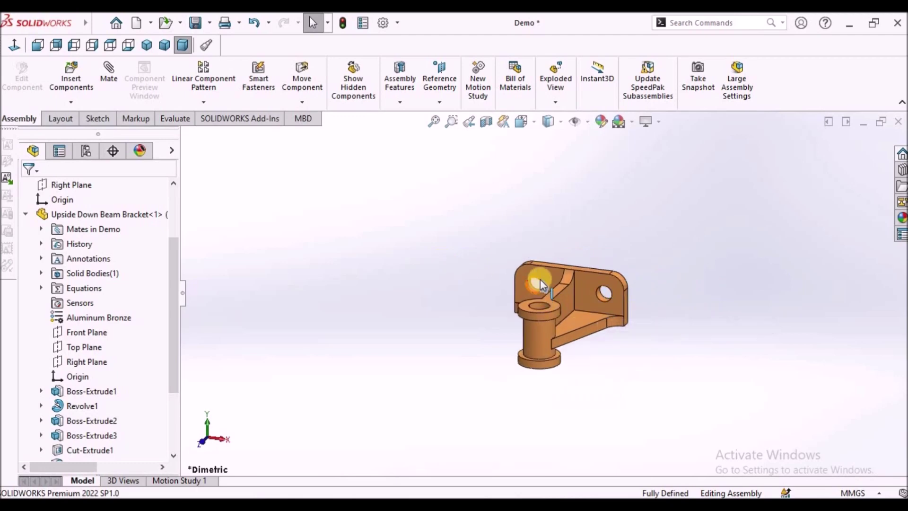
{"action": "left_click", "coordinate": [598, 305]}
{"action": "left_click", "coordinate": [21, 217]}
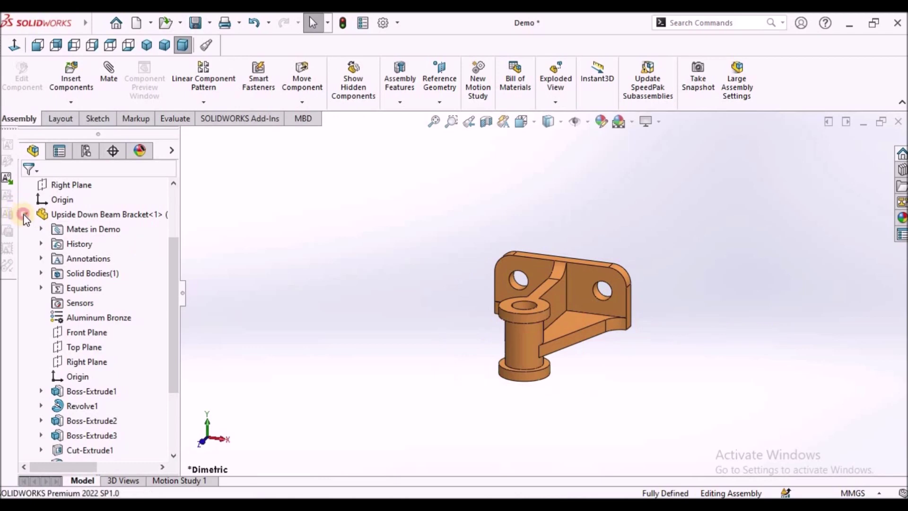
{"action": "left_click", "coordinate": [24, 214]}
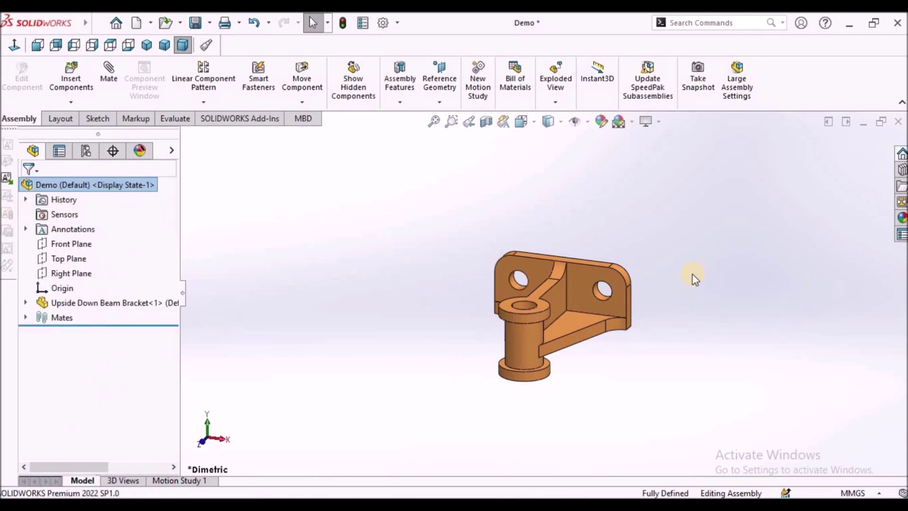
Insert Assem1 as a subassembly into the Demo assembly, placing it apart from the bracket.
{"action": "left_click", "coordinate": [78, 83]}
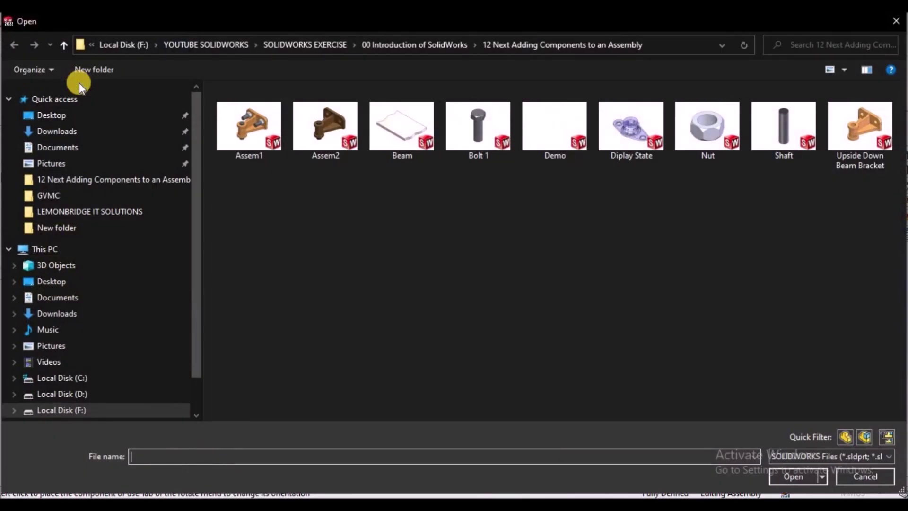
{"action": "left_click", "coordinate": [259, 141]}
{"action": "left_click", "coordinate": [791, 476]}
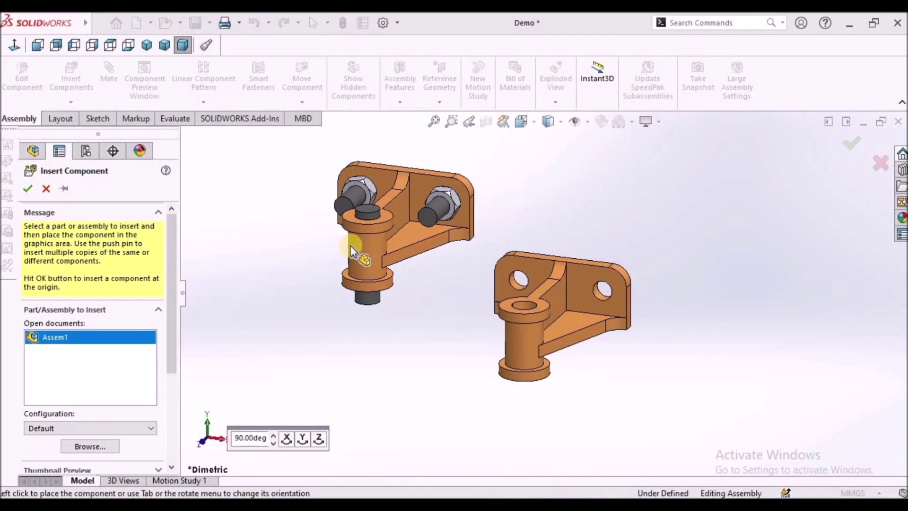
{"action": "key", "text": "f"}
{"action": "left_click", "coordinate": [401, 231]}
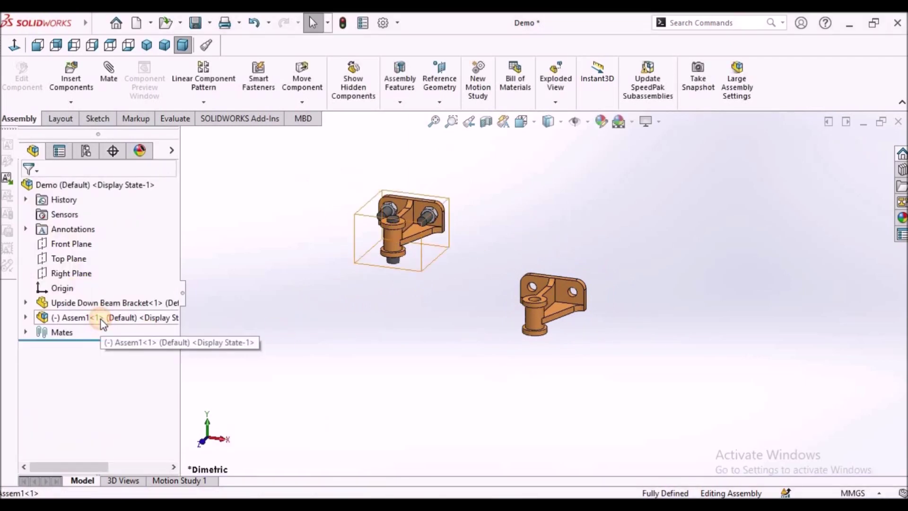
Examine the Upside Down Beam Bracket part and the Assem1 subassembly by highlighting each in the model.
{"action": "left_click", "coordinate": [95, 318]}
{"action": "left_click", "coordinate": [79, 302]}
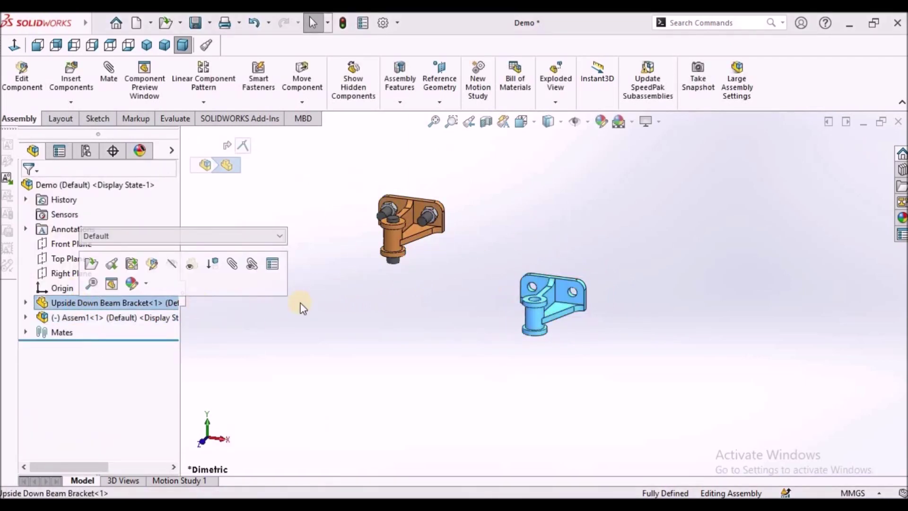
{"action": "left_click", "coordinate": [342, 278]}
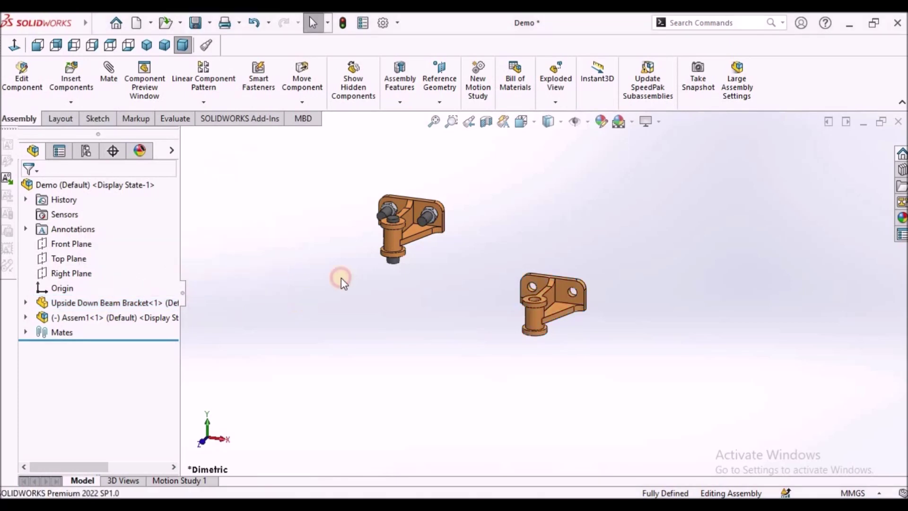
{"action": "left_click", "coordinate": [117, 303]}
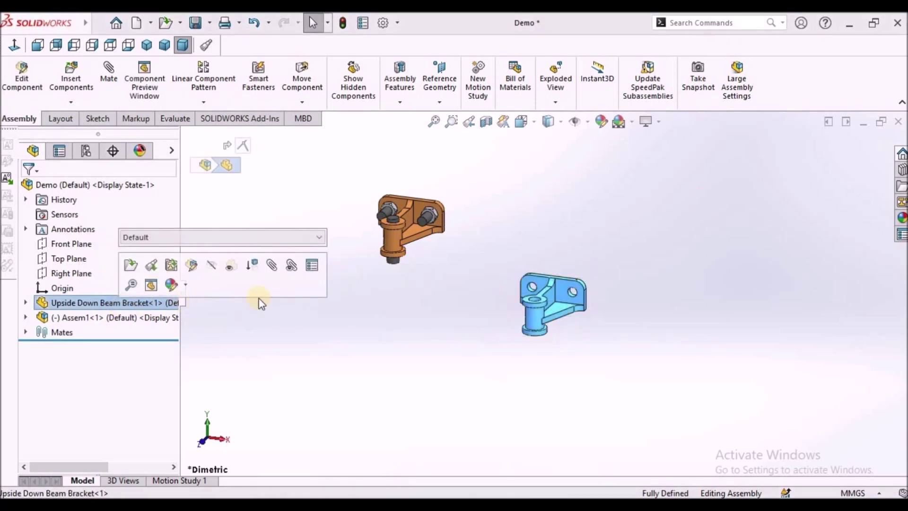
{"action": "left_click", "coordinate": [89, 318]}
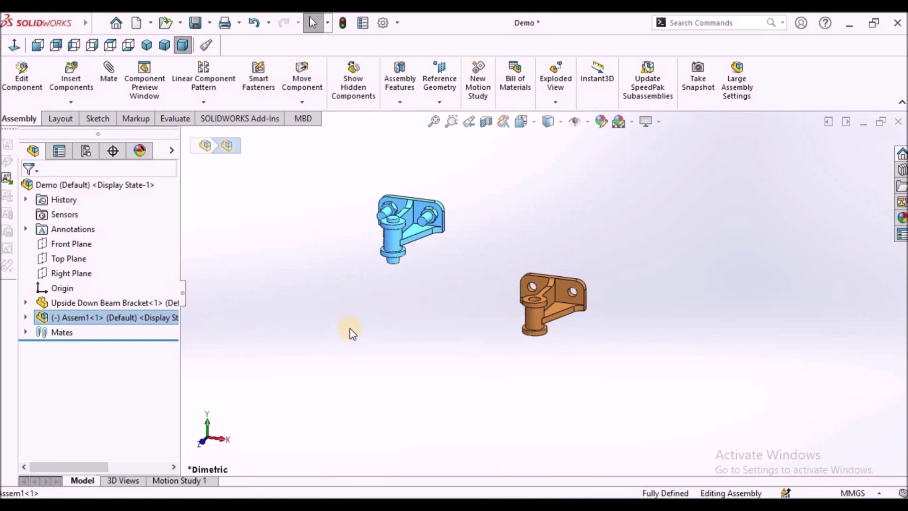
{"action": "left_click", "coordinate": [383, 335]}
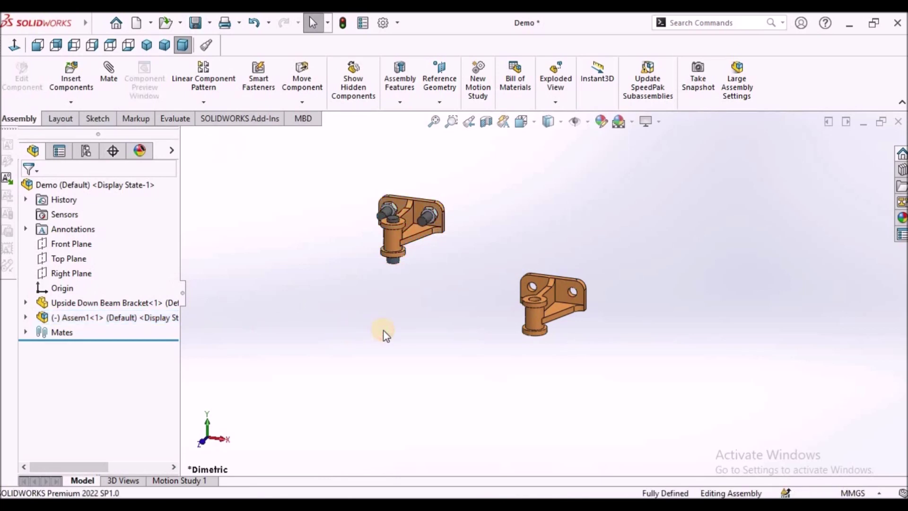
Insert the Nut part into the Demo assembly, filtering the files to parts, and place it between Assem1 and the bracket.
{"action": "left_click", "coordinate": [72, 102]}
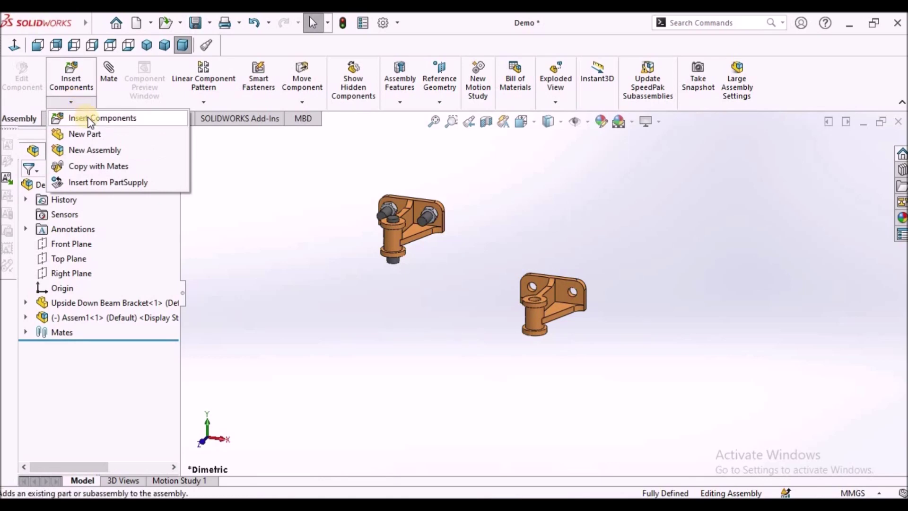
{"action": "left_click", "coordinate": [89, 119]}
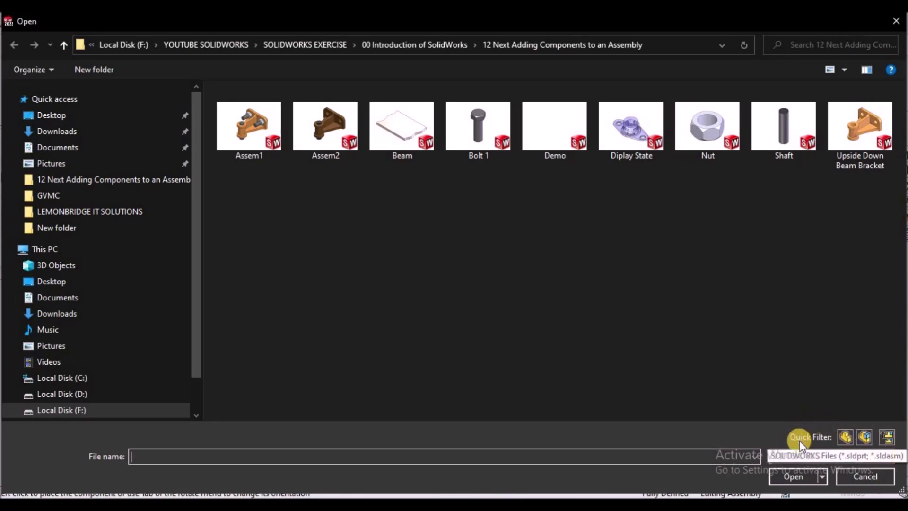
{"action": "left_click", "coordinate": [845, 436]}
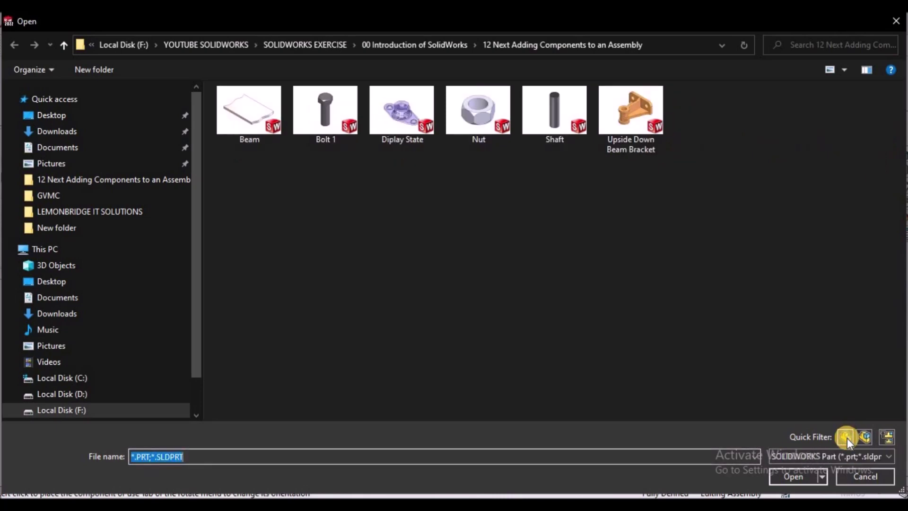
{"action": "left_click", "coordinate": [492, 120]}
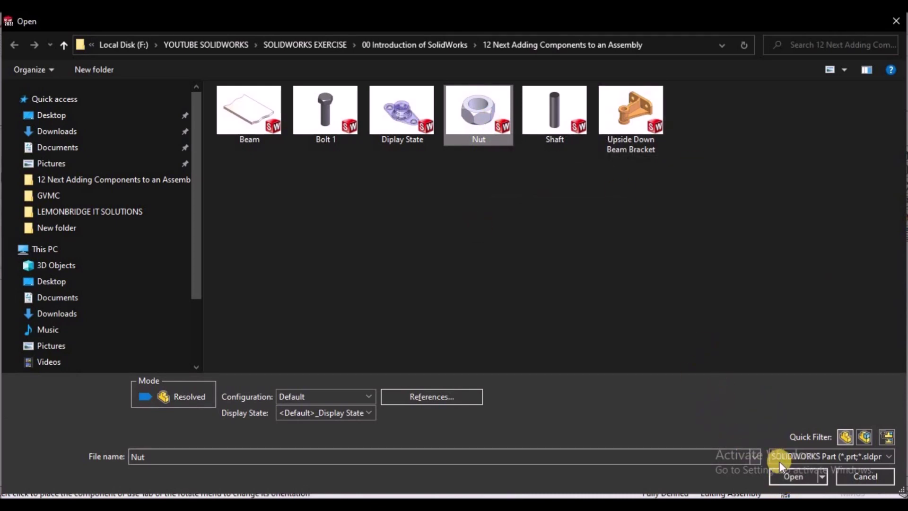
{"action": "left_click", "coordinate": [787, 476]}
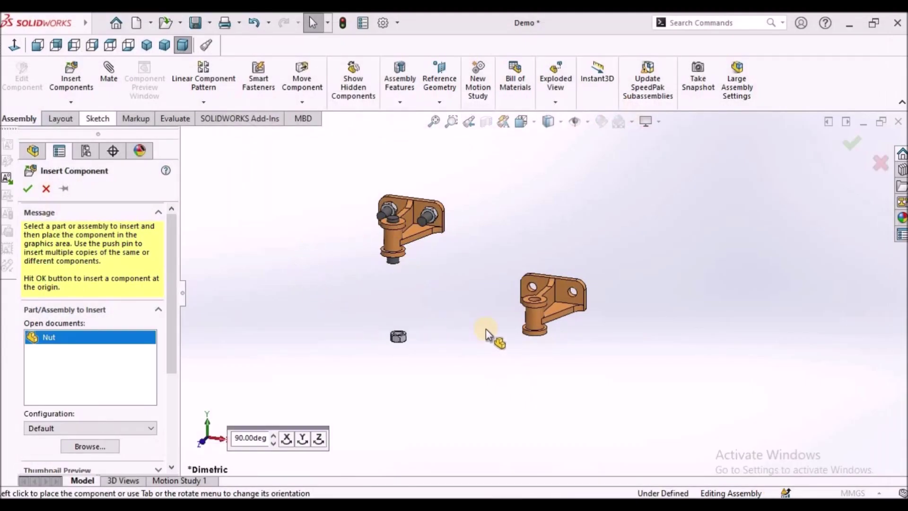
{"action": "left_click", "coordinate": [476, 273]}
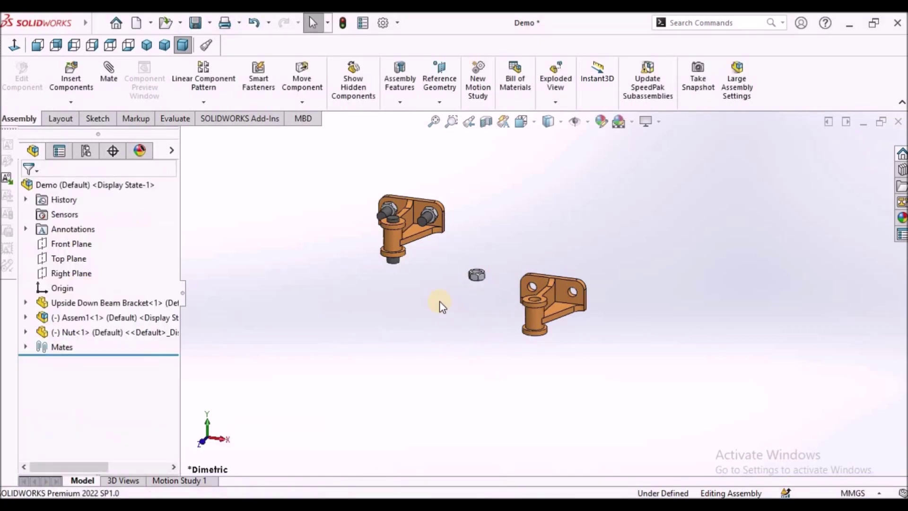
Insert the Assem2 subassembly in its Default configuration, filtering the files to assemblies, and place it in free space below Assem1.
{"action": "left_click", "coordinate": [78, 76]}
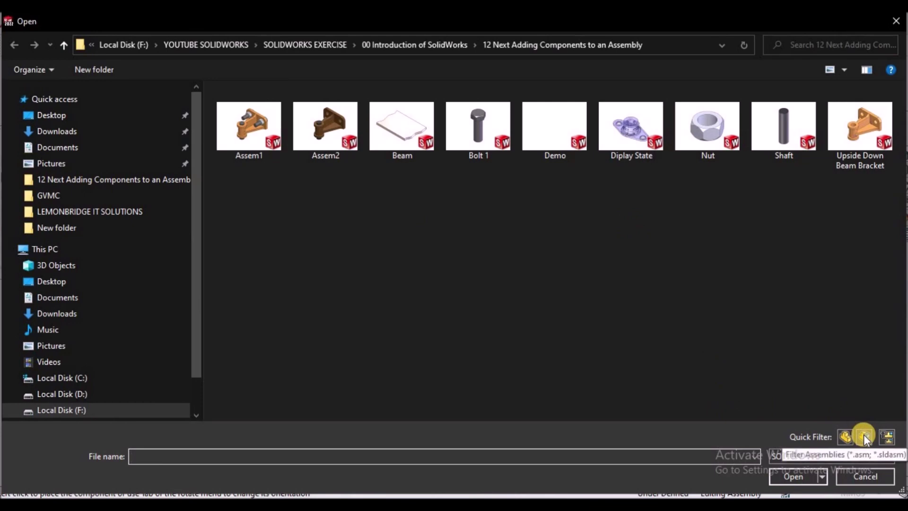
{"action": "left_click", "coordinate": [865, 437]}
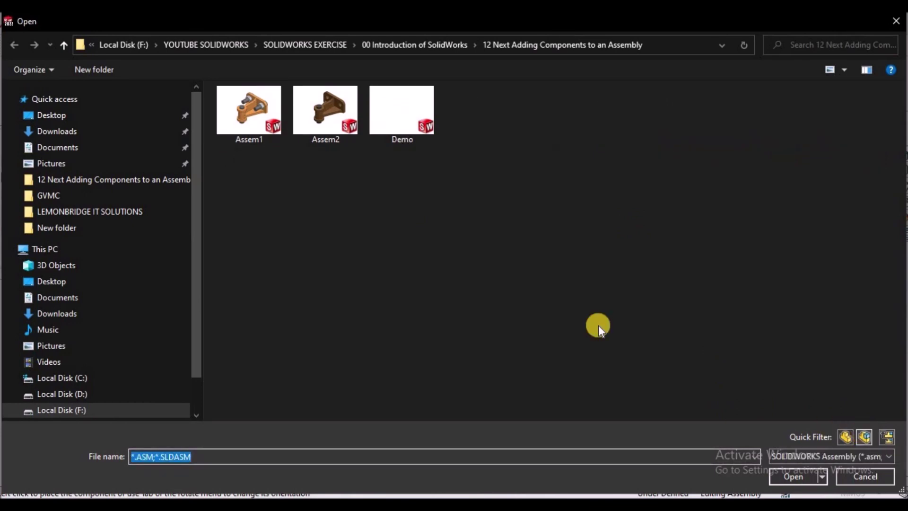
{"action": "left_click", "coordinate": [306, 122]}
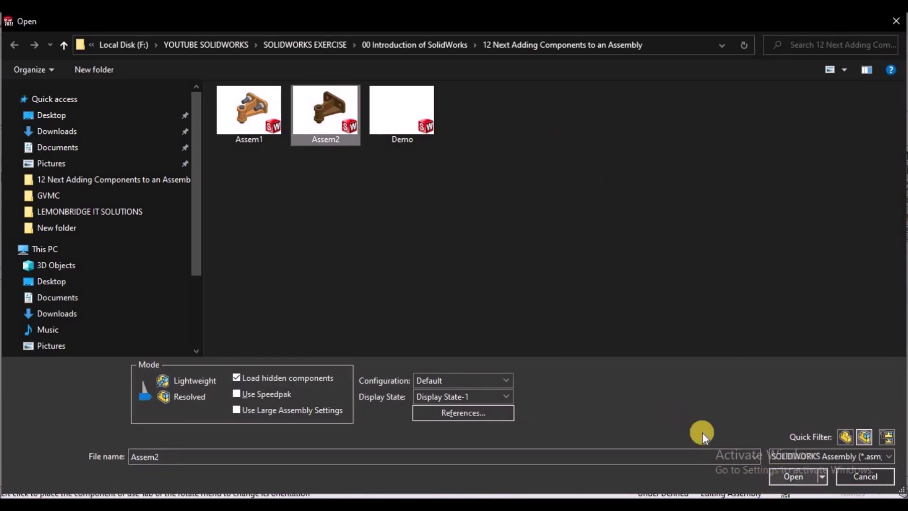
{"action": "left_click", "coordinate": [507, 380]}
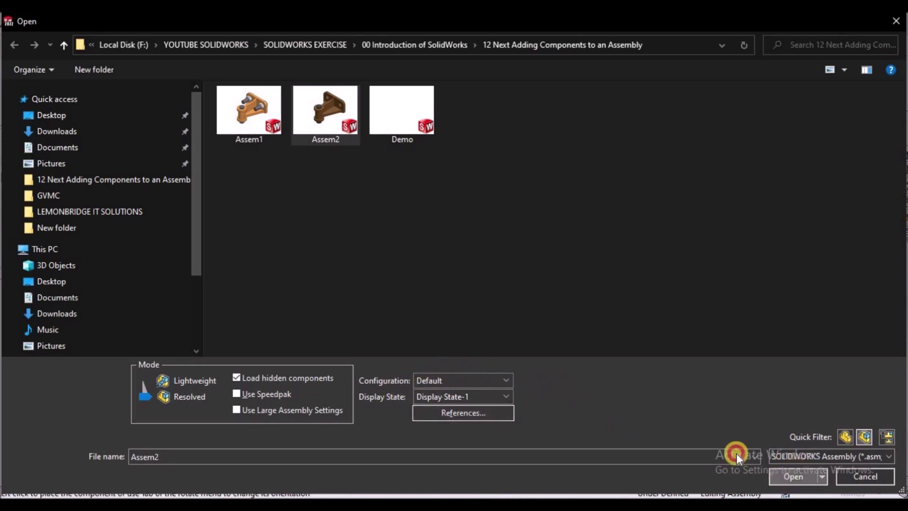
{"action": "left_click", "coordinate": [785, 475]}
{"action": "left_click", "coordinate": [327, 297]}
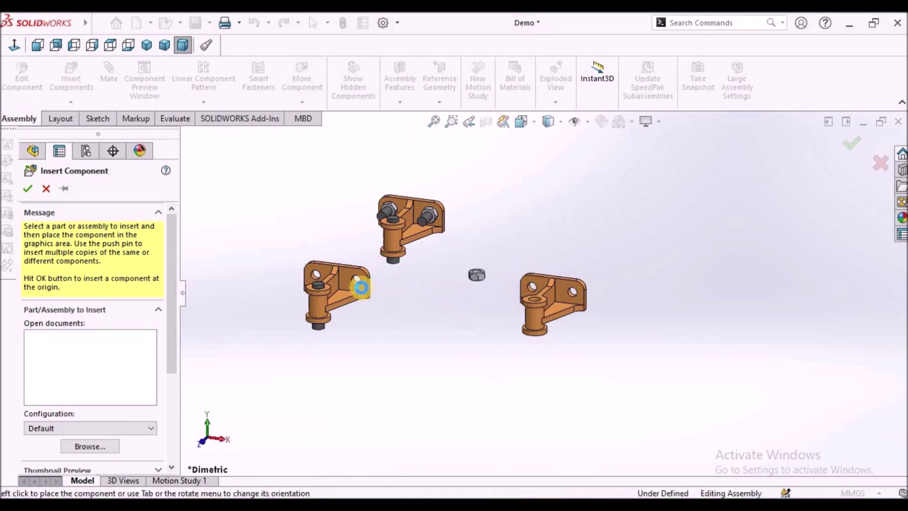
{"action": "scroll", "coordinate": [360, 292], "scroll_direction": "down", "scroll_amount": 3}
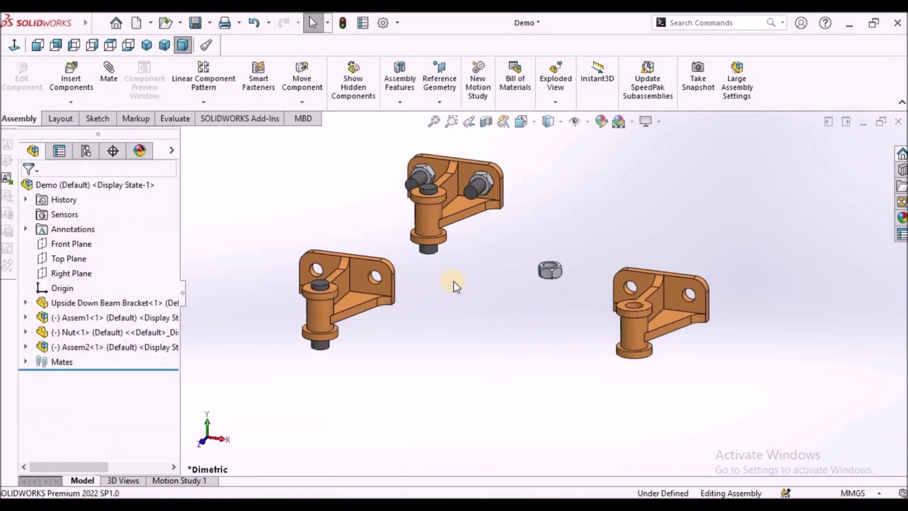
{"action": "scroll", "coordinate": [454, 284], "scroll_direction": "up", "scroll_amount": 2}
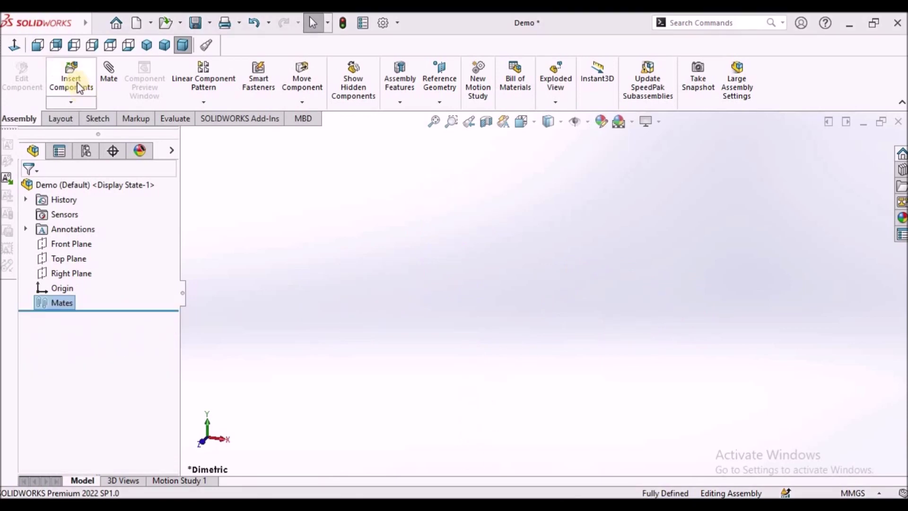
Load all part and assembly files from the folder, excluding the REC subfolder, into the list of components to insert.
{"action": "left_click", "coordinate": [76, 83]}
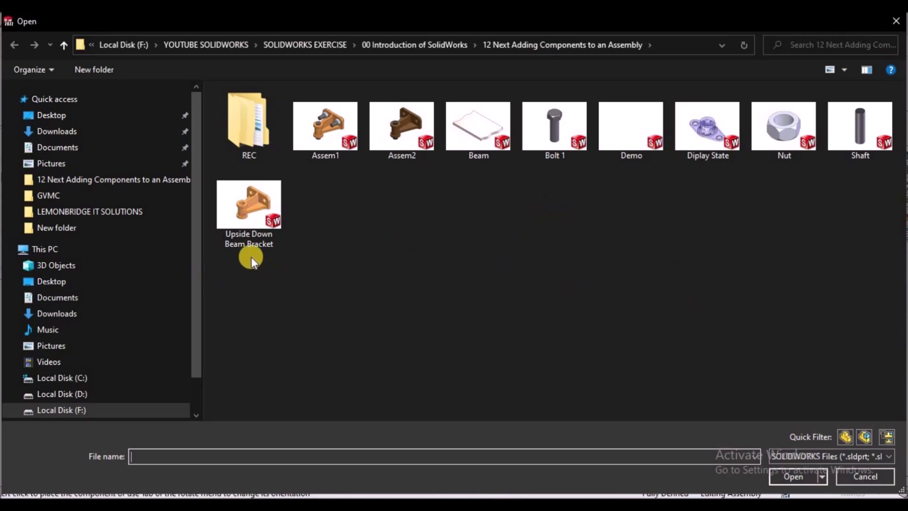
{"action": "left_click_drag", "start_coordinate": [252, 262], "coordinate": [813, 138]}
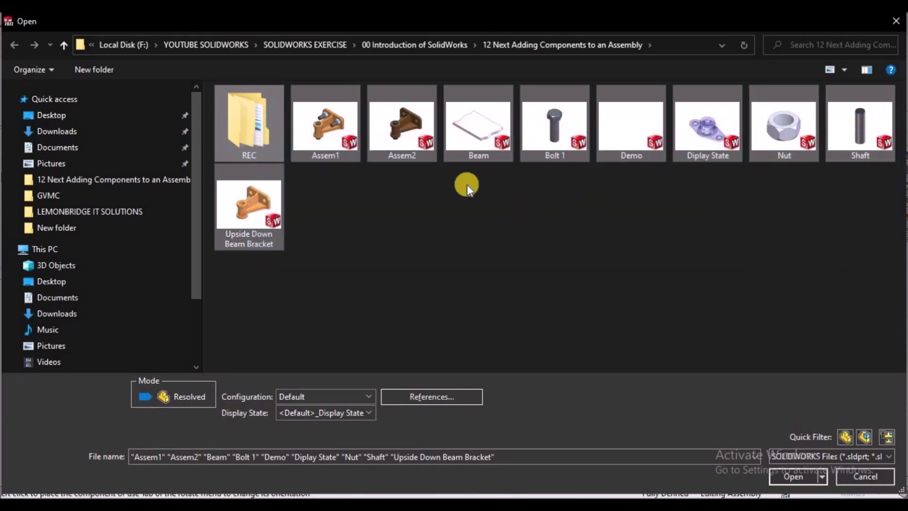
{"action": "left_click", "coordinate": [248, 126], "text": "ctrl"}
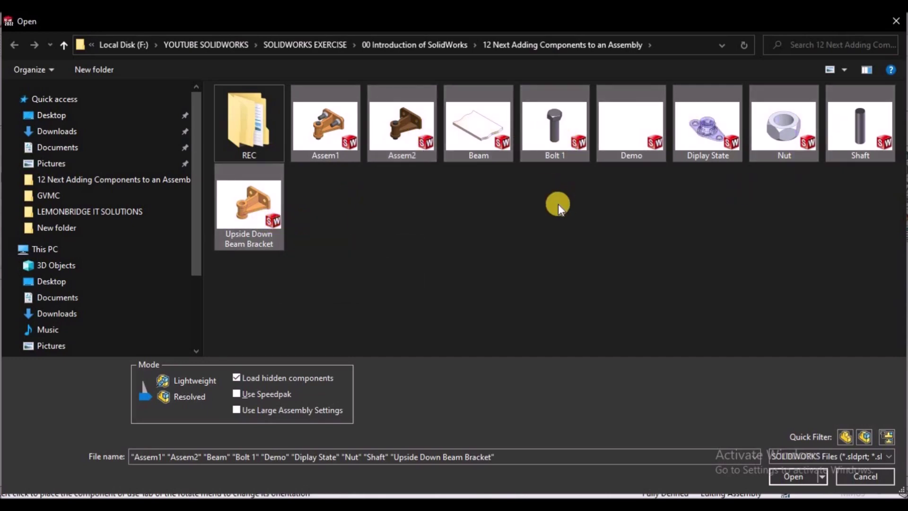
{"action": "left_click", "coordinate": [790, 475]}
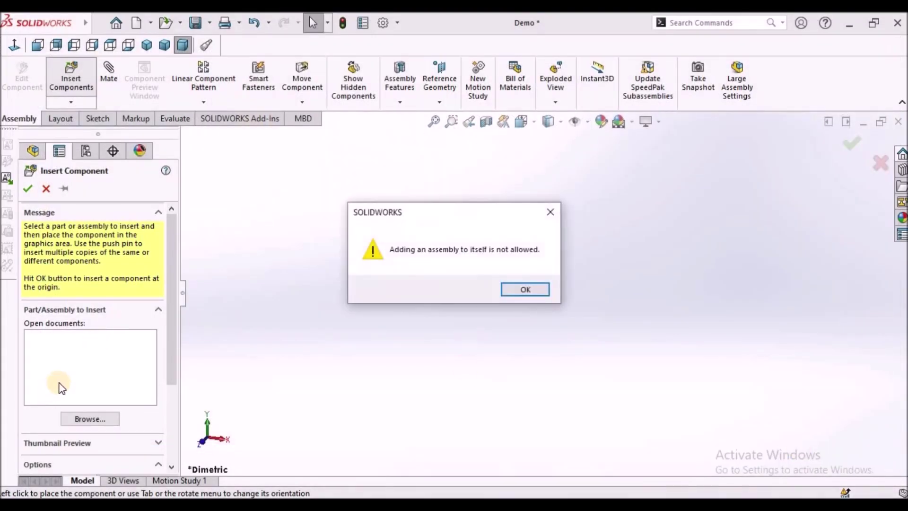
{"action": "left_click", "coordinate": [541, 291]}
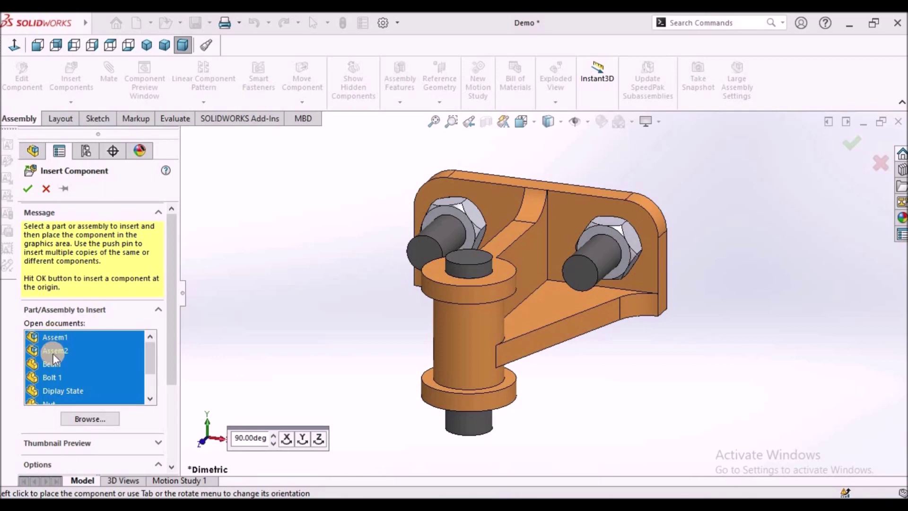
Preview the Beam part and the Assem1 subassembly individually from the loaded components.
{"action": "left_click", "coordinate": [96, 364]}
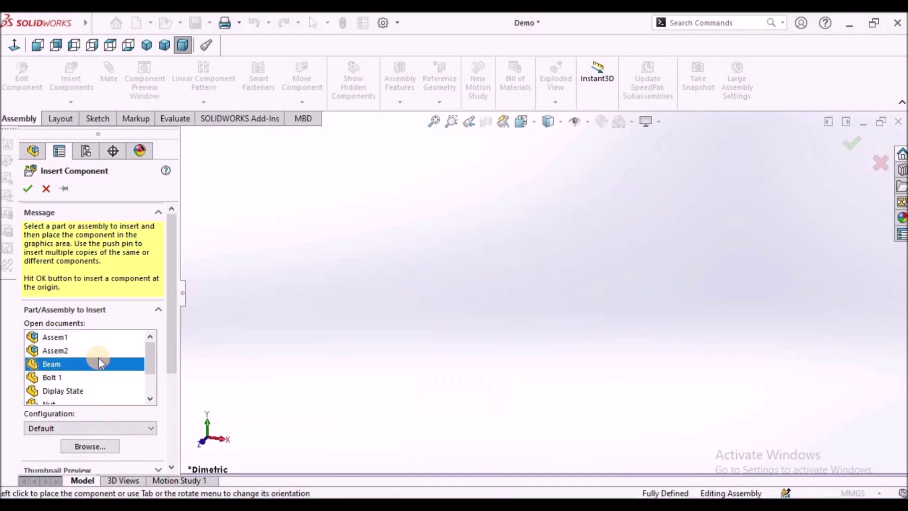
{"action": "left_click", "coordinate": [60, 334]}
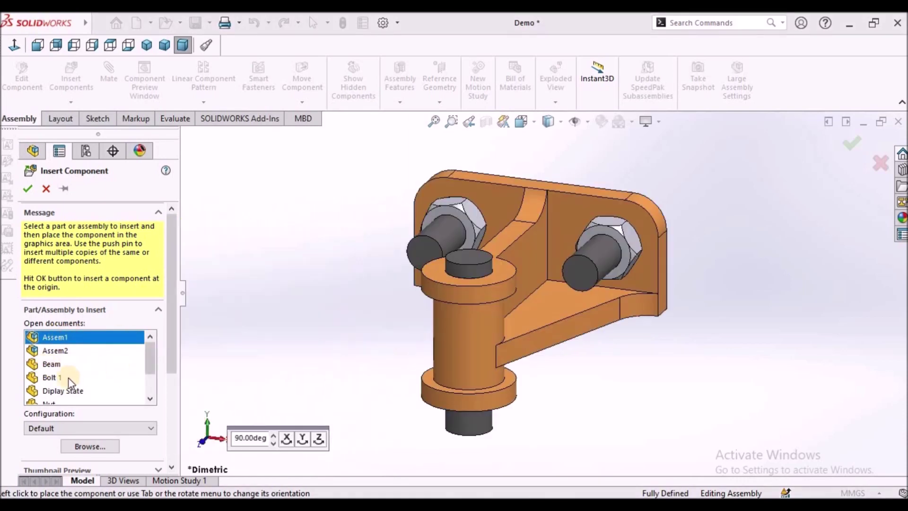
{"action": "left_click", "coordinate": [59, 337]}
Choose Bolt 1, Assem1, Nut and Assem2 together as the components to insert.
{"action": "left_click", "coordinate": [55, 377]}
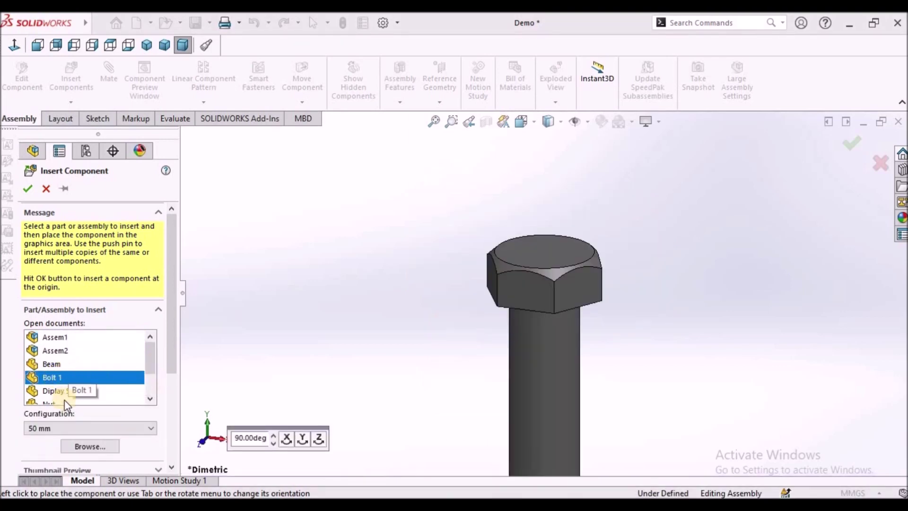
{"action": "left_click", "coordinate": [151, 377]}
{"action": "left_click", "coordinate": [149, 346]}
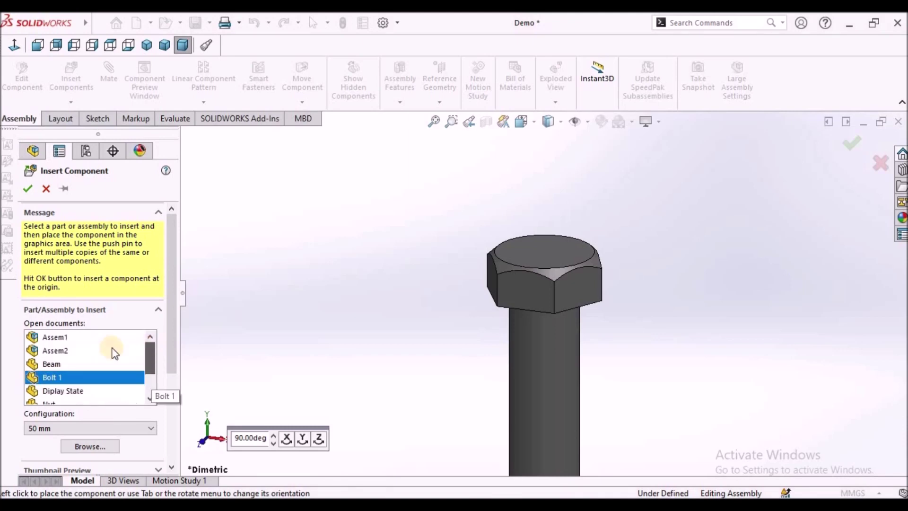
{"action": "left_click", "coordinate": [43, 338], "text": "ctrl"}
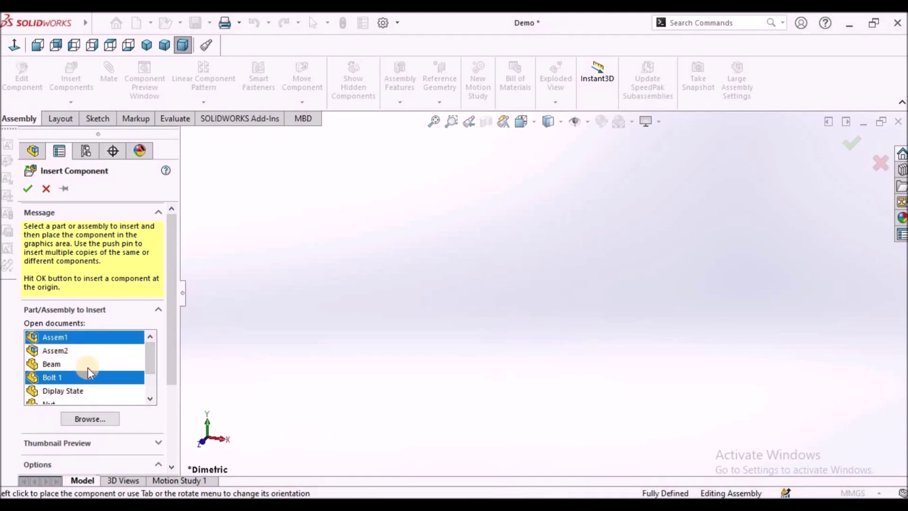
{"action": "left_click", "coordinate": [47, 403], "text": "ctrl"}
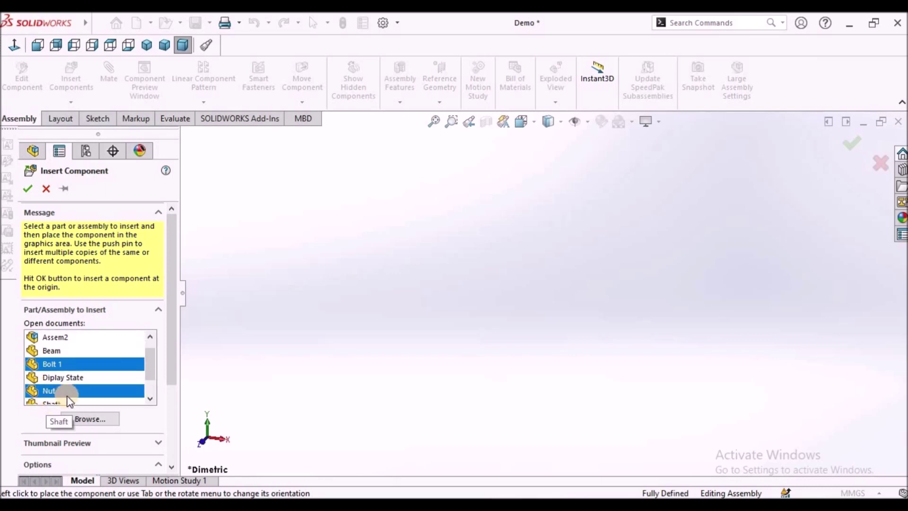
{"action": "left_click", "coordinate": [51, 338], "text": "ctrl"}
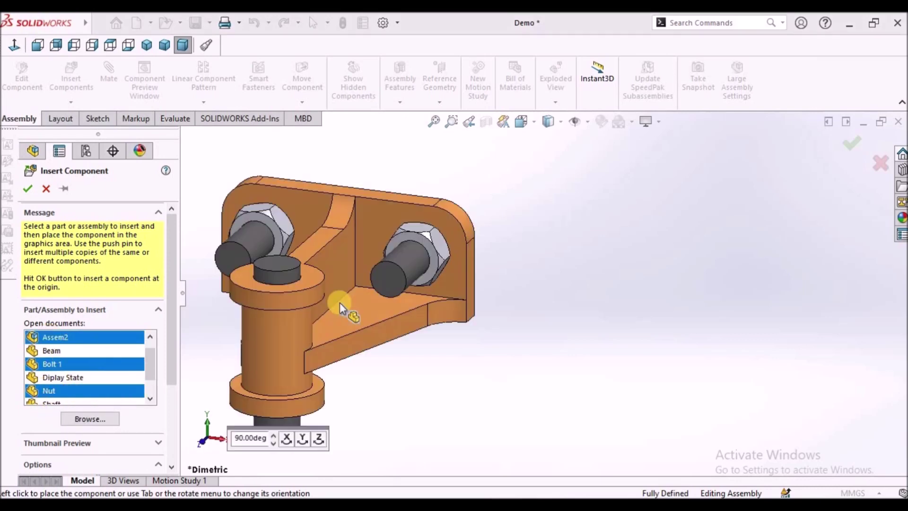
Place Assem1, Assem2, Bolt 1 in its 50 mm configuration and Nut one after another, spaced apart in the assembly.
{"action": "scroll", "coordinate": [390, 263], "scroll_direction": "up", "scroll_amount": 4}
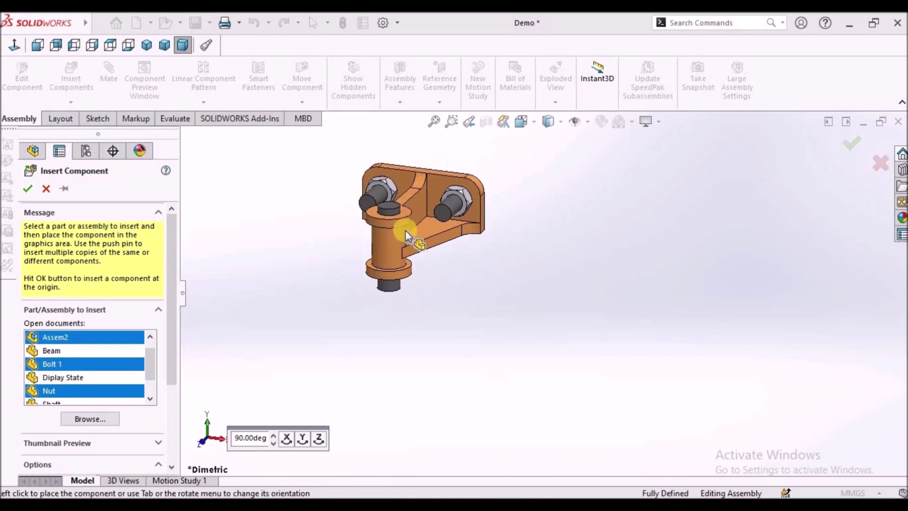
{"action": "left_click", "coordinate": [404, 230]}
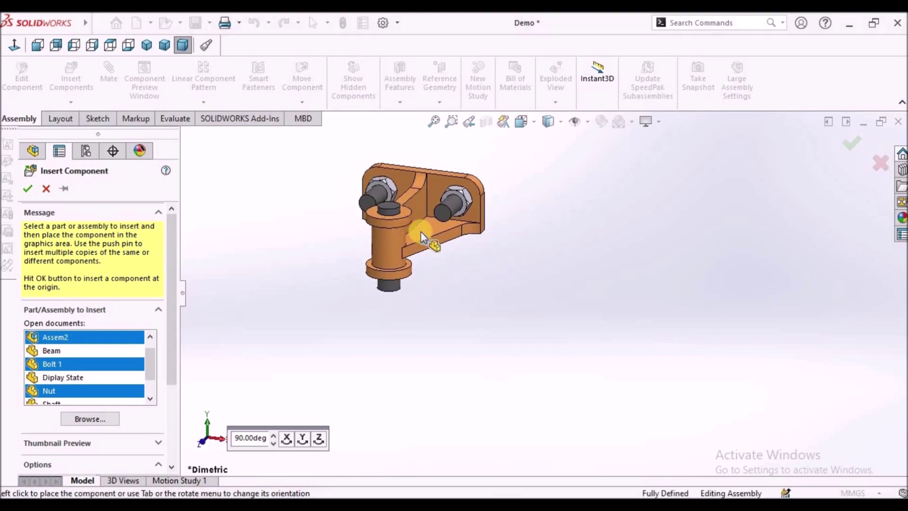
{"action": "left_click", "coordinate": [416, 307]}
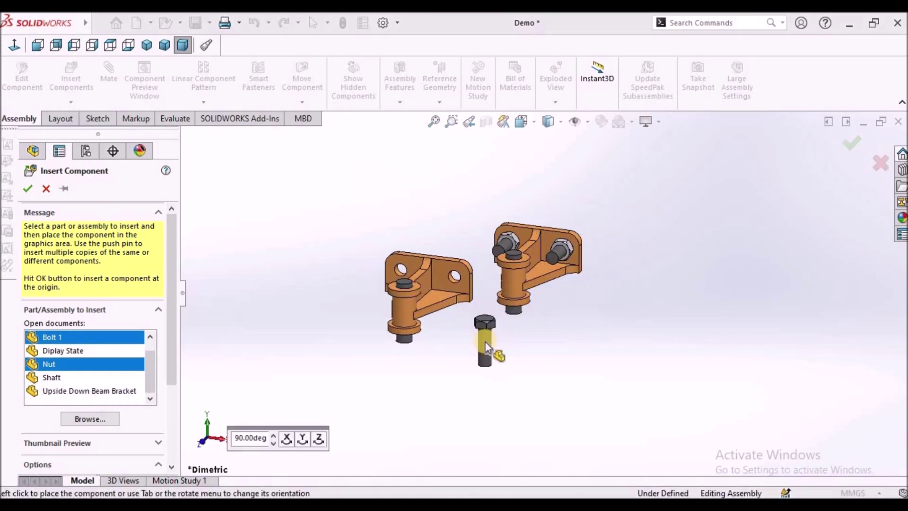
{"action": "left_click", "coordinate": [518, 352]}
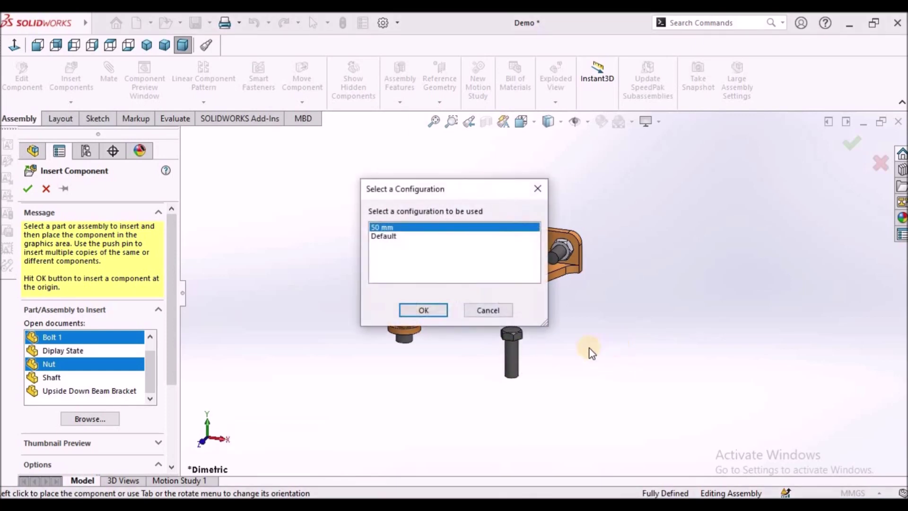
{"action": "left_click", "coordinate": [417, 311]}
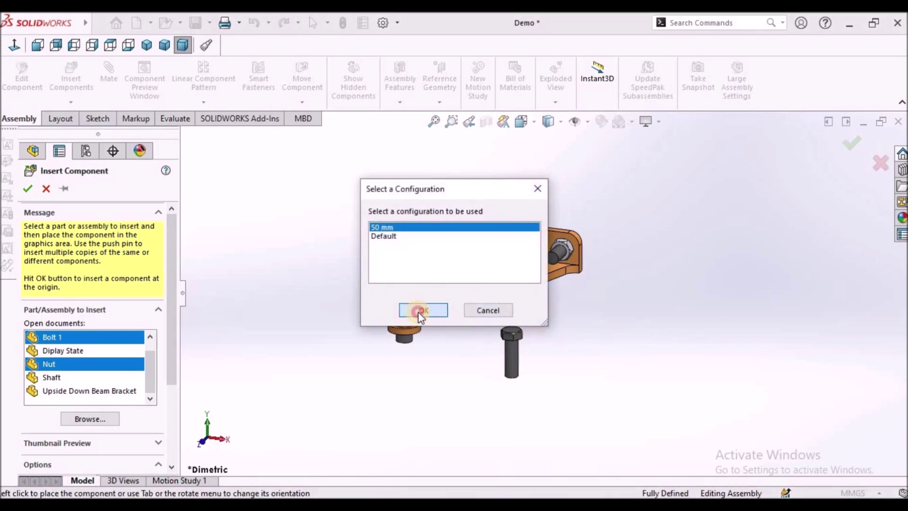
{"action": "left_click", "coordinate": [593, 295]}
{"action": "left_click", "coordinate": [424, 310]}
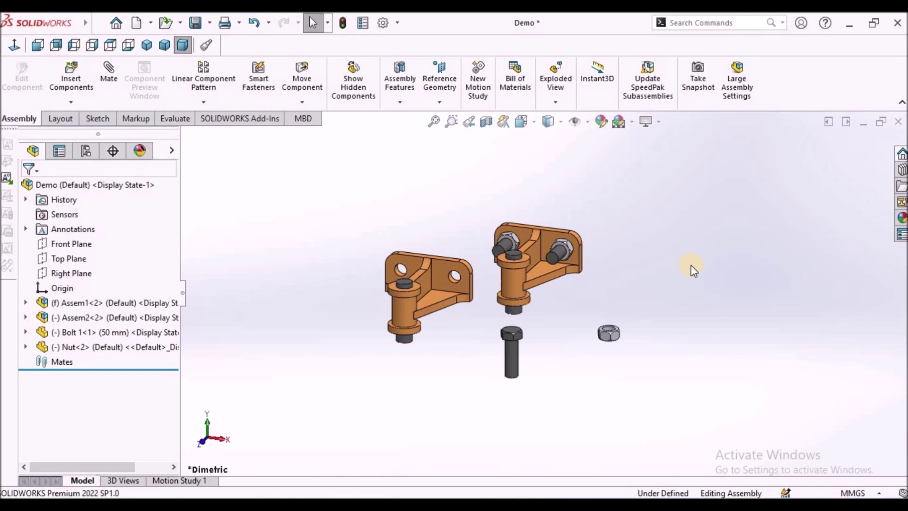
Choose Assem1, Bolt 1, Nut and Upside Down Beam Bracket together as the components to insert.
{"action": "scroll", "coordinate": [512, 290], "scroll_direction": "up", "scroll_amount": 2}
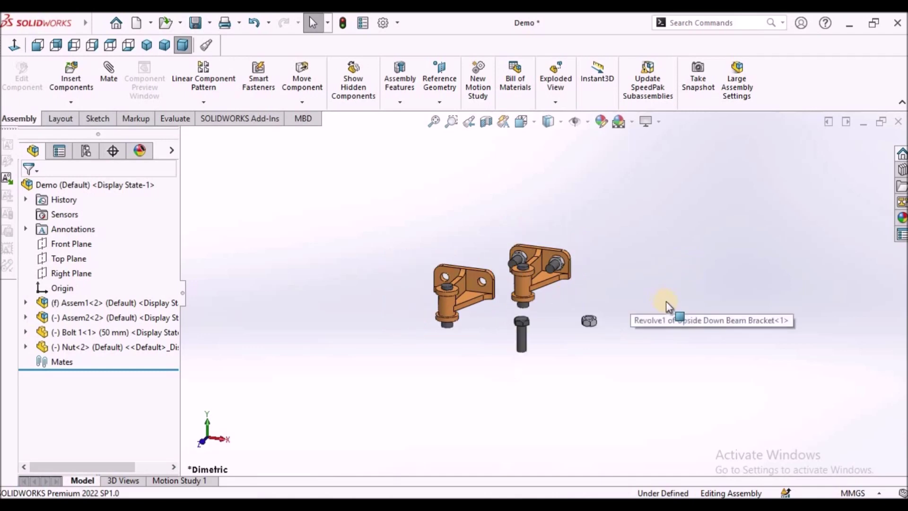
{"action": "scroll", "coordinate": [667, 303], "scroll_direction": "down", "scroll_amount": 2}
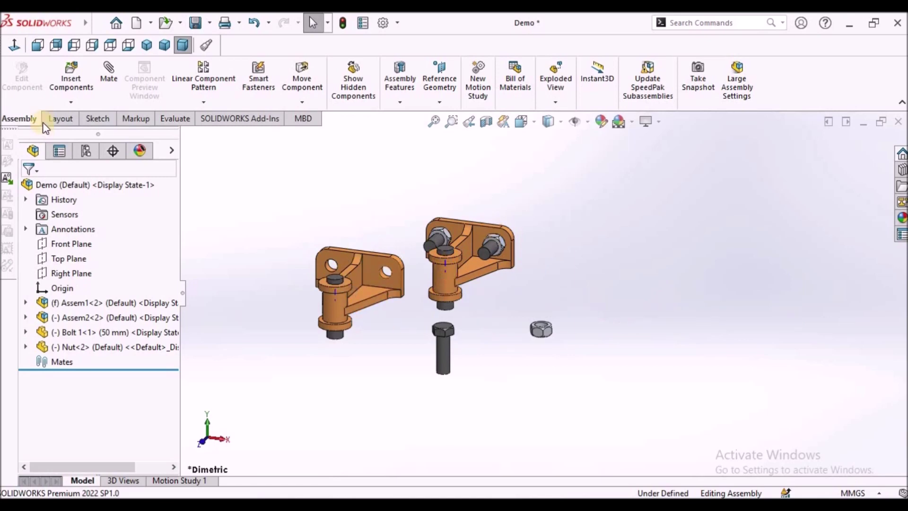
{"action": "left_click", "coordinate": [66, 80]}
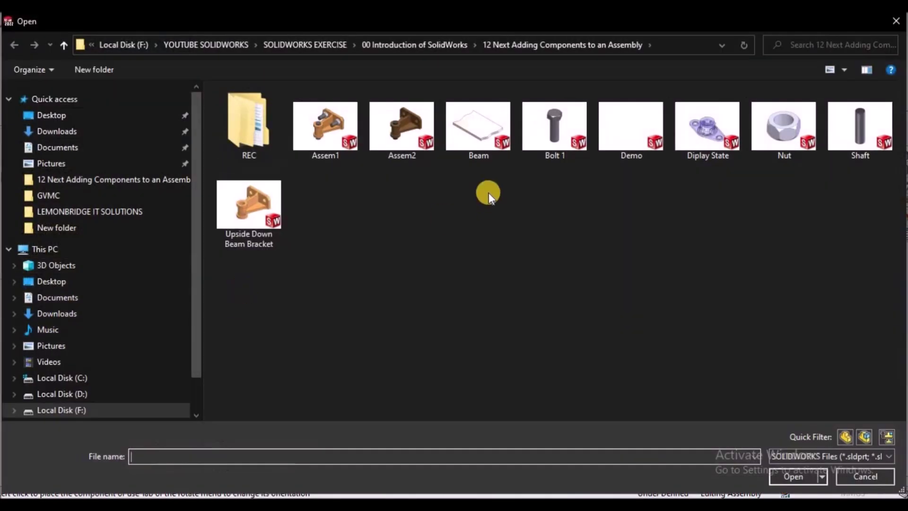
{"action": "left_click", "coordinate": [322, 140]}
{"action": "left_click", "coordinate": [537, 142], "text": "ctrl"}
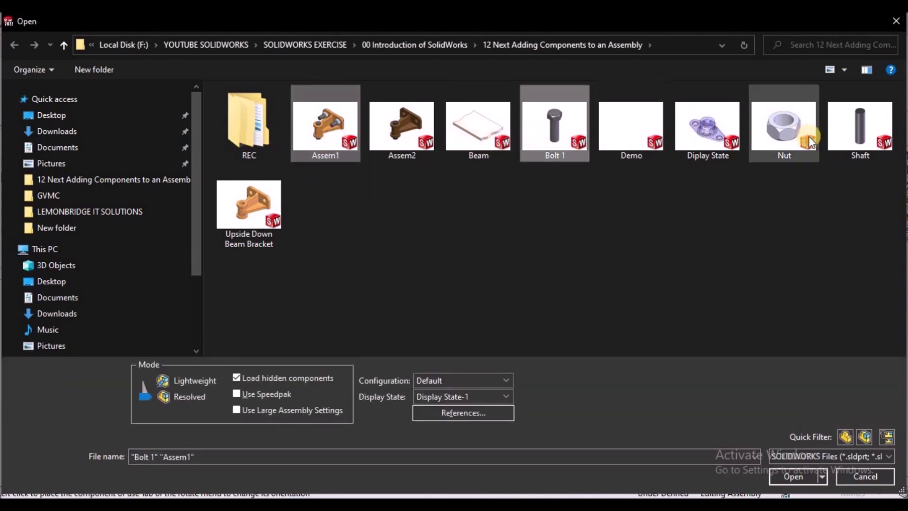
{"action": "left_click", "coordinate": [785, 136], "text": "ctrl"}
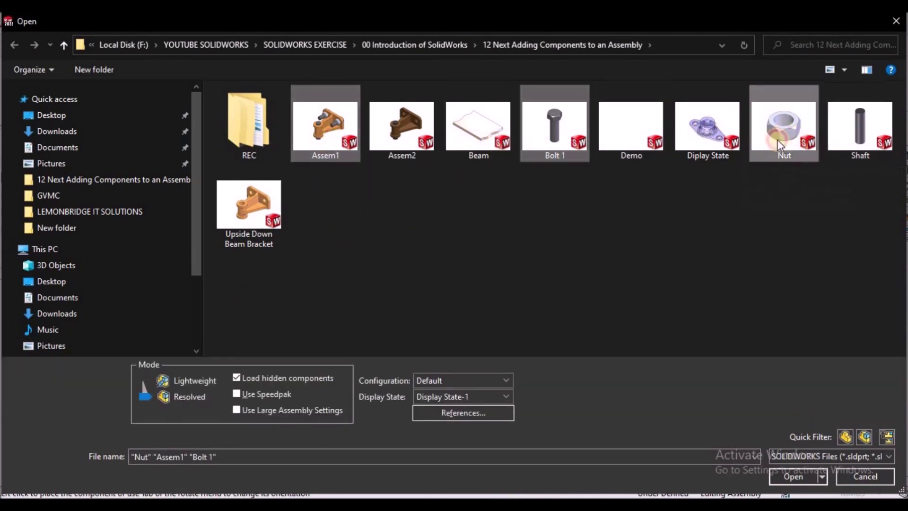
{"action": "left_click", "coordinate": [322, 137]}
{"action": "left_click", "coordinate": [248, 208], "text": "ctrl"}
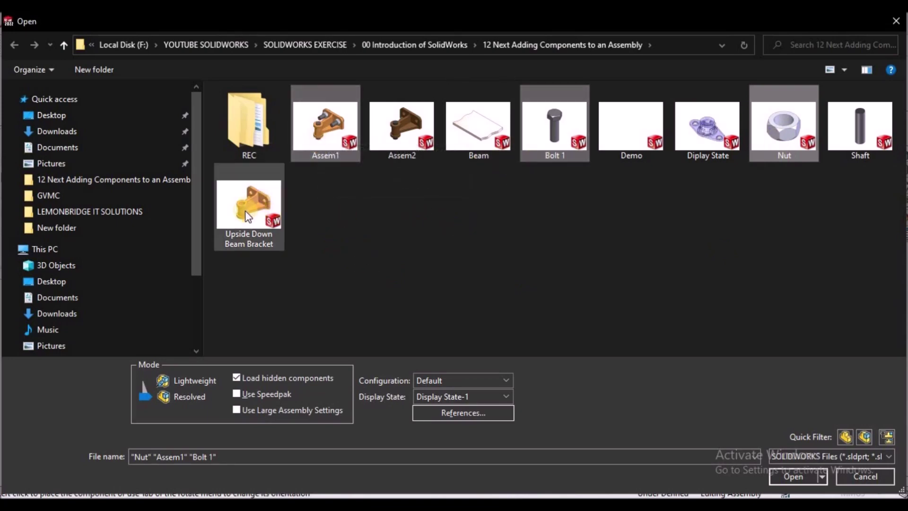
{"action": "left_click", "coordinate": [799, 476]}
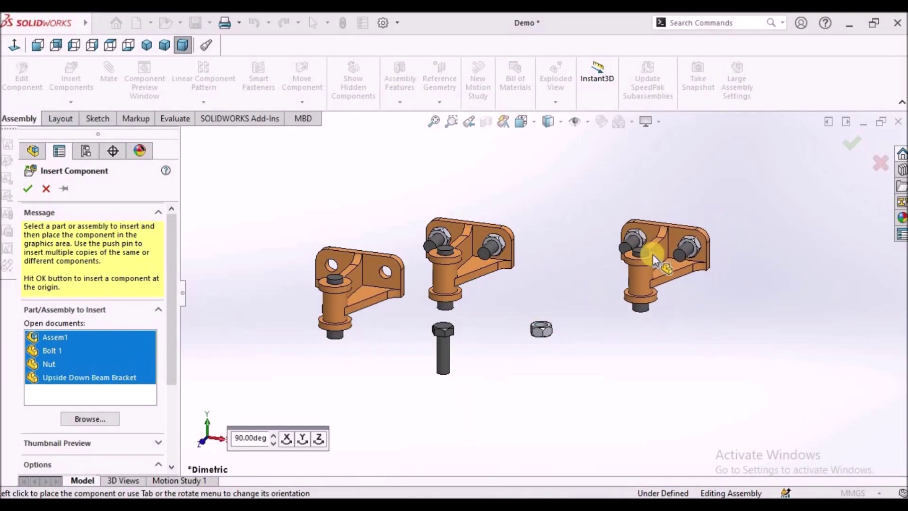
Place the four chosen components together in the empty space beside the existing parts, with Bolt 1 in its 50 mm configuration.
{"action": "left_click", "coordinate": [649, 255]}
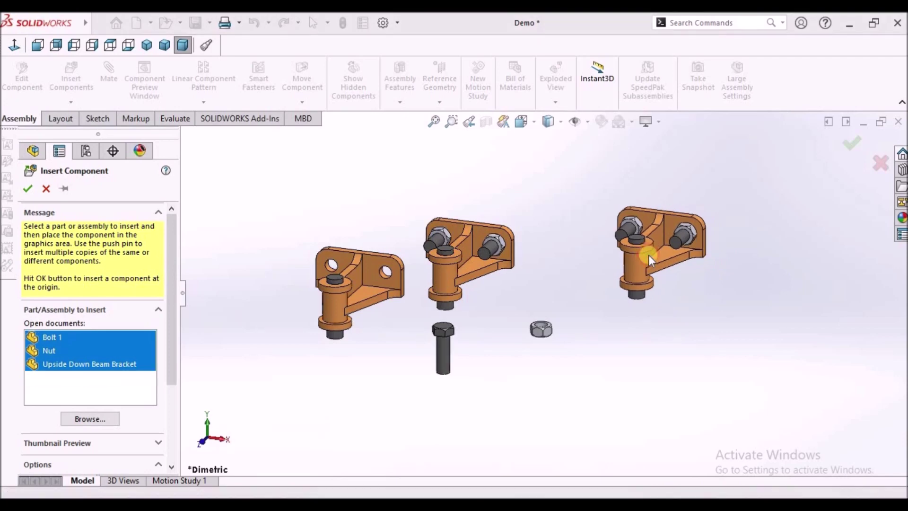
{"action": "left_click", "coordinate": [418, 310]}
{"action": "left_click", "coordinate": [419, 311]}
{"action": "left_click", "coordinate": [420, 311]}
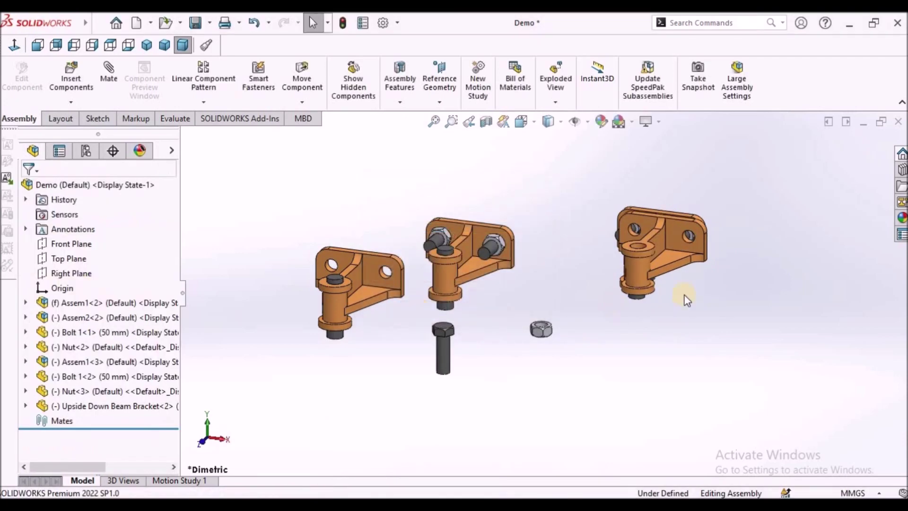
Examine the newly placed components from several angles and distances.
{"action": "scroll", "coordinate": [656, 253], "scroll_direction": "down", "scroll_amount": 4}
{"action": "middle_click_drag", "start_coordinate": [692, 258], "coordinate": [694, 388]}
{"action": "scroll", "coordinate": [681, 284], "scroll_direction": "up", "scroll_amount": 6}
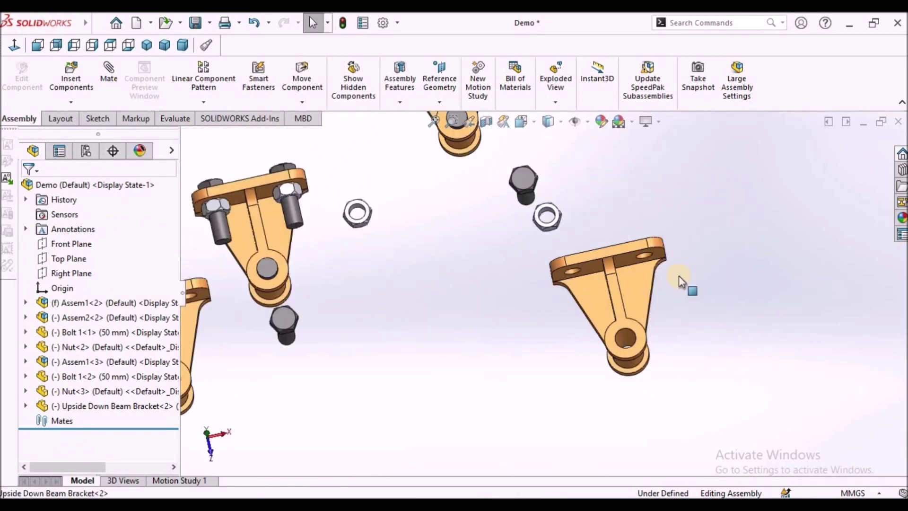
{"action": "left_click", "coordinate": [456, 176]}
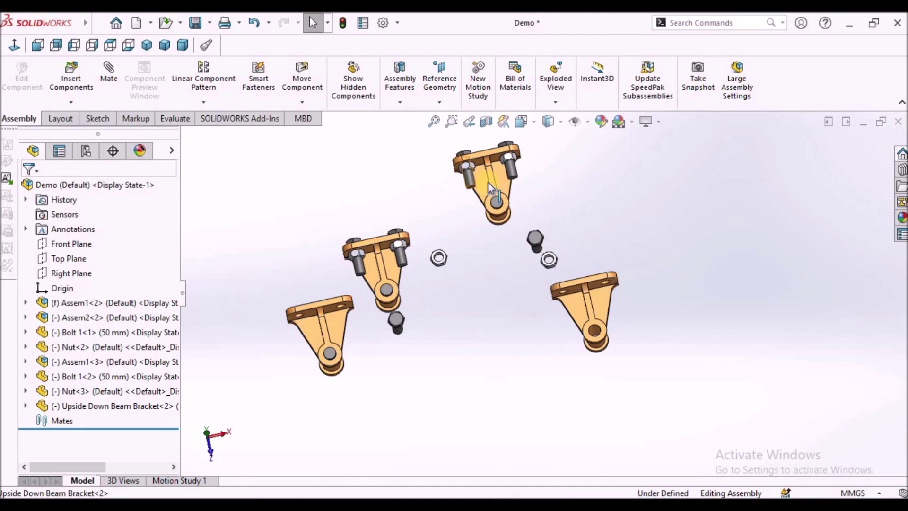
{"action": "scroll", "coordinate": [567, 266], "scroll_direction": "down", "scroll_amount": 2}
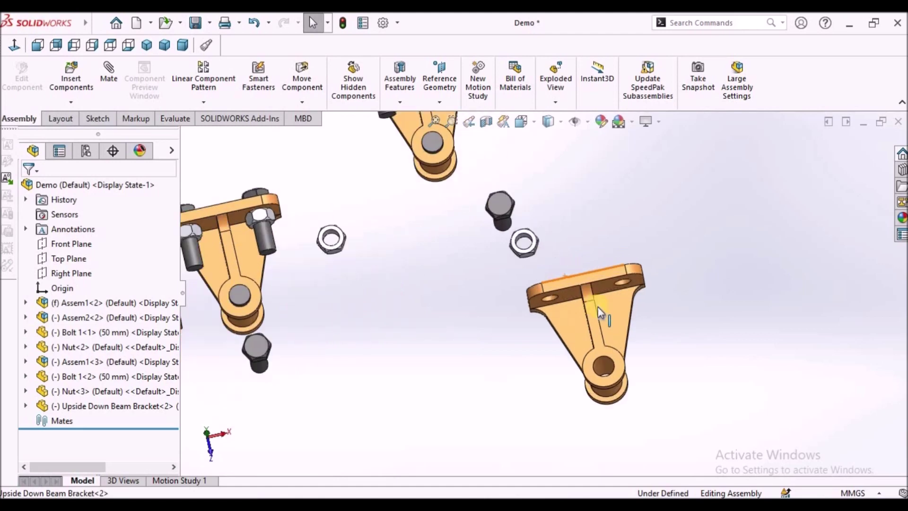
{"action": "middle_click_drag", "start_coordinate": [625, 304], "coordinate": [648, 234]}
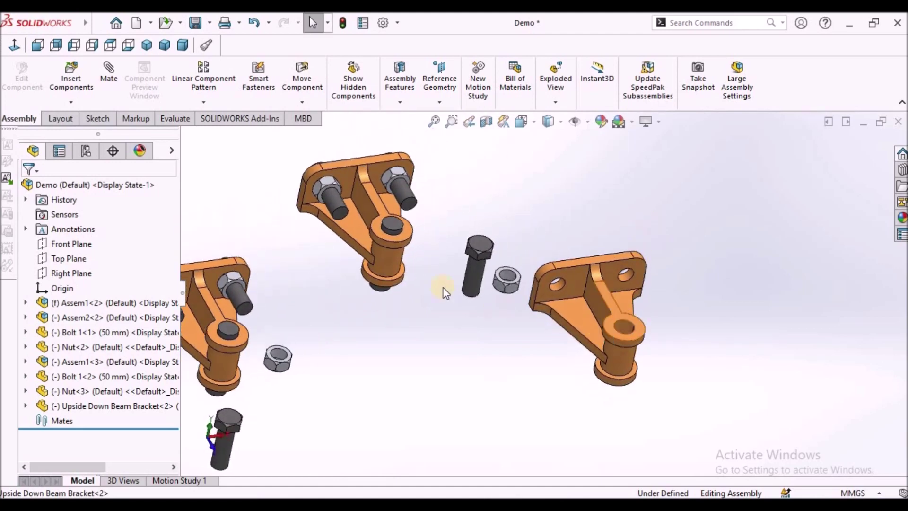
{"action": "scroll", "coordinate": [481, 272], "scroll_direction": "up", "scroll_amount": 4}
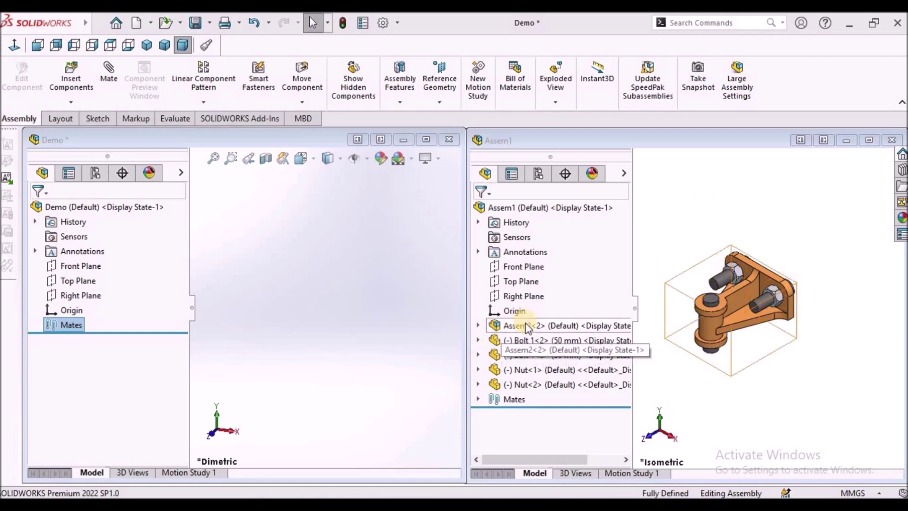
Add Assem2, one 50 mm Bolt 1 and one Nut from the open Assem1 assembly to the empty Demo assembly, spaced apart.
{"action": "left_click_drag", "start_coordinate": [524, 325], "coordinate": [302, 299]}
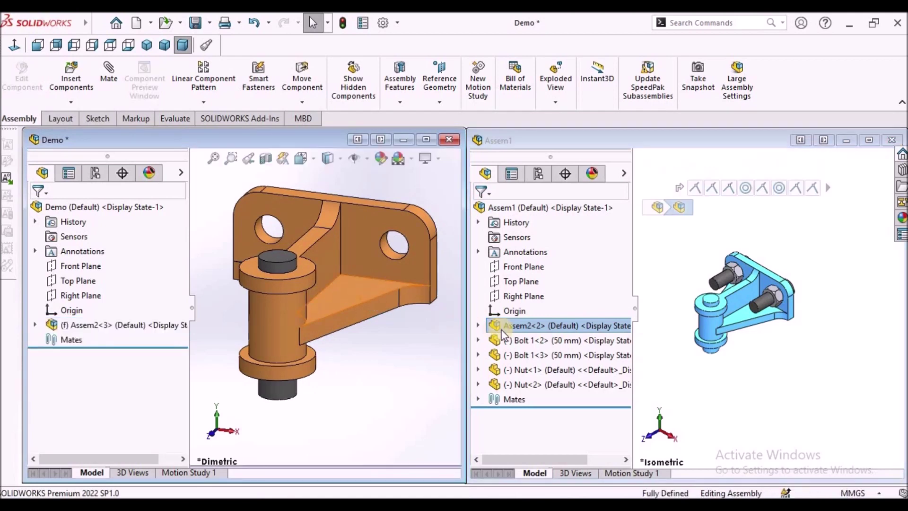
{"action": "scroll", "coordinate": [395, 345], "scroll_direction": "up", "scroll_amount": 5}
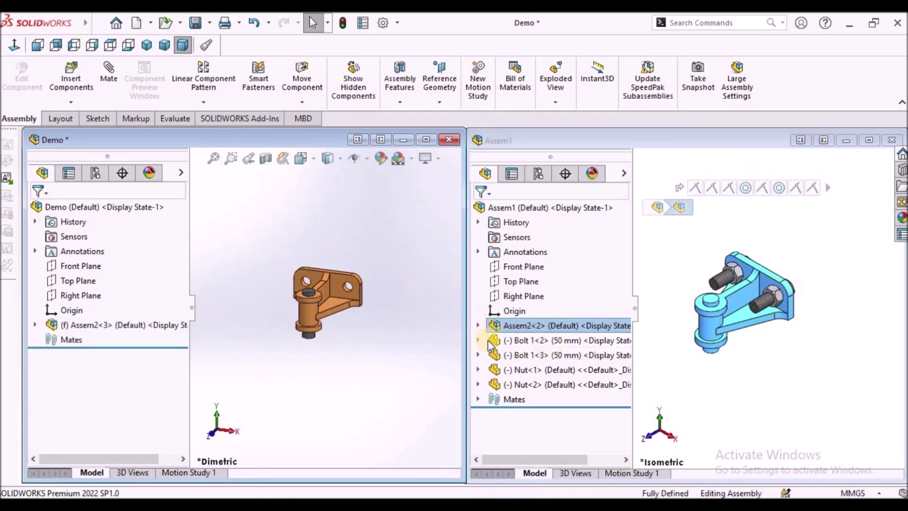
{"action": "left_click", "coordinate": [528, 341]}
{"action": "left_click_drag", "start_coordinate": [528, 341], "coordinate": [327, 362]}
{"action": "left_click_drag", "start_coordinate": [525, 369], "coordinate": [364, 392]}
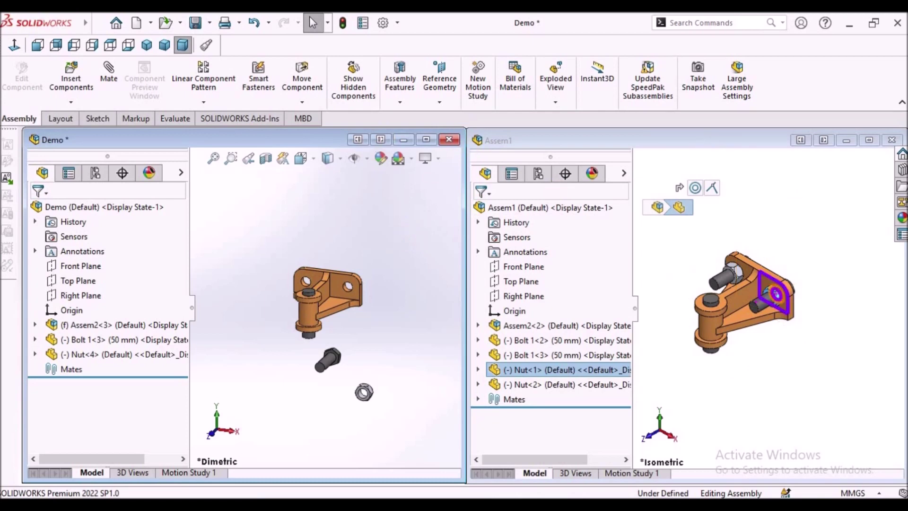
{"action": "mouse_move", "coordinate": [87, 22]}
{"action": "left_click", "coordinate": [233, 24]}
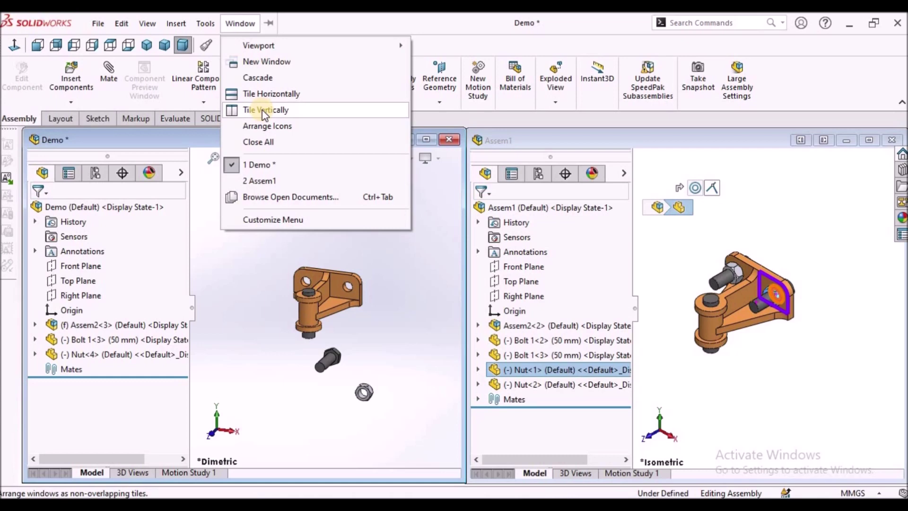
{"action": "left_click", "coordinate": [447, 237]}
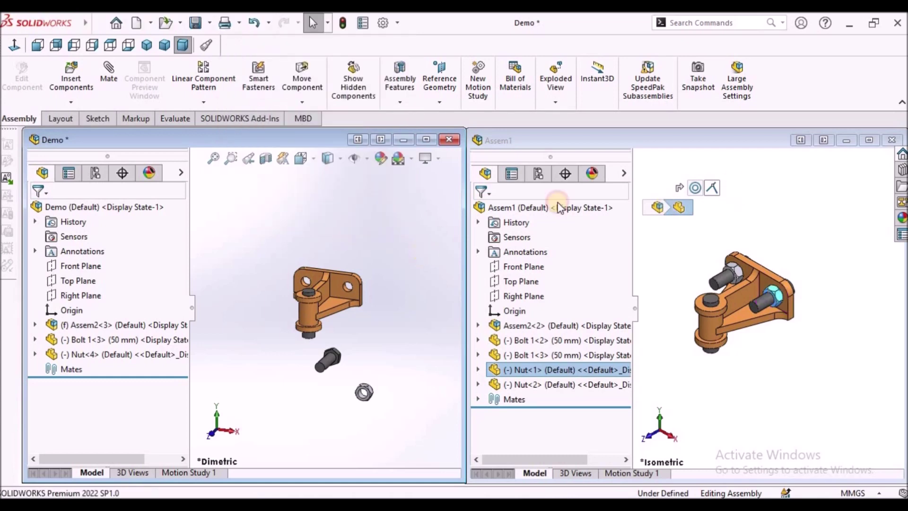
Add another 50 mm Bolt 1 from Assem1 to the Demo assembly, above the bracket.
{"action": "left_click", "coordinate": [781, 214]}
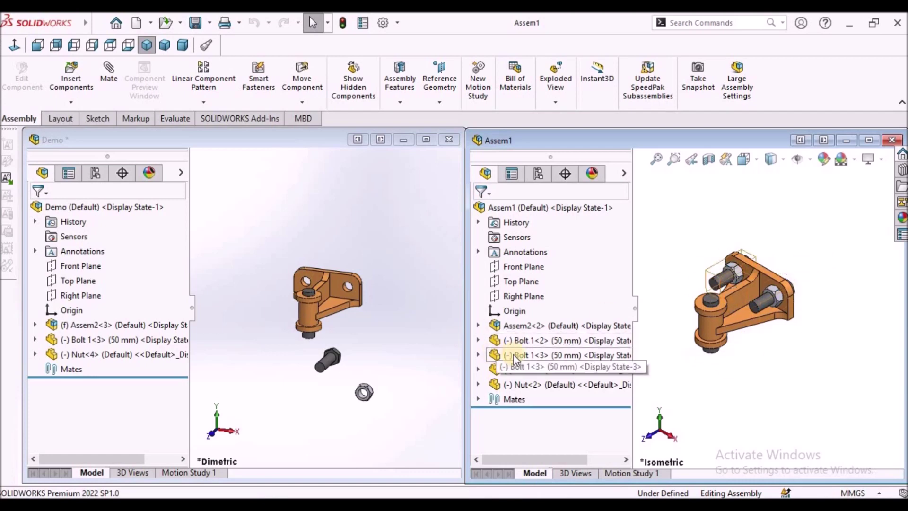
{"action": "left_click_drag", "start_coordinate": [533, 339], "coordinate": [356, 209]}
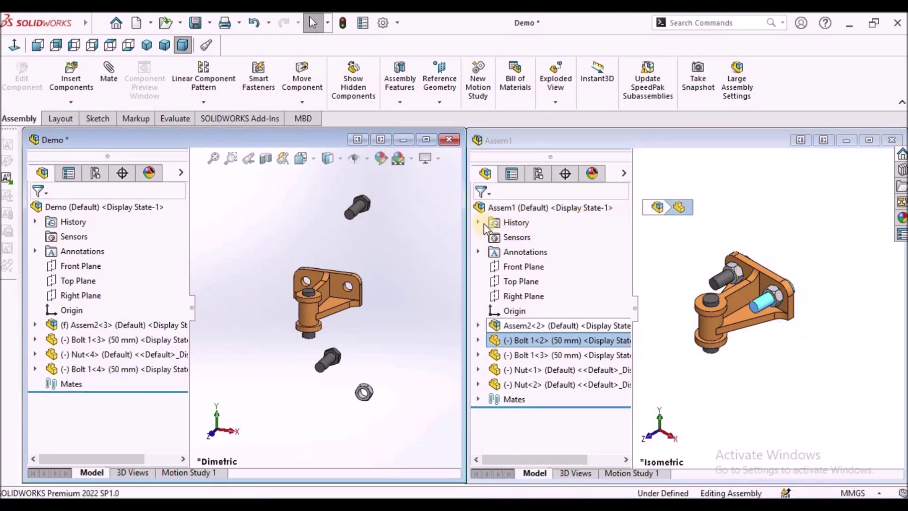
{"action": "left_click", "coordinate": [338, 240]}
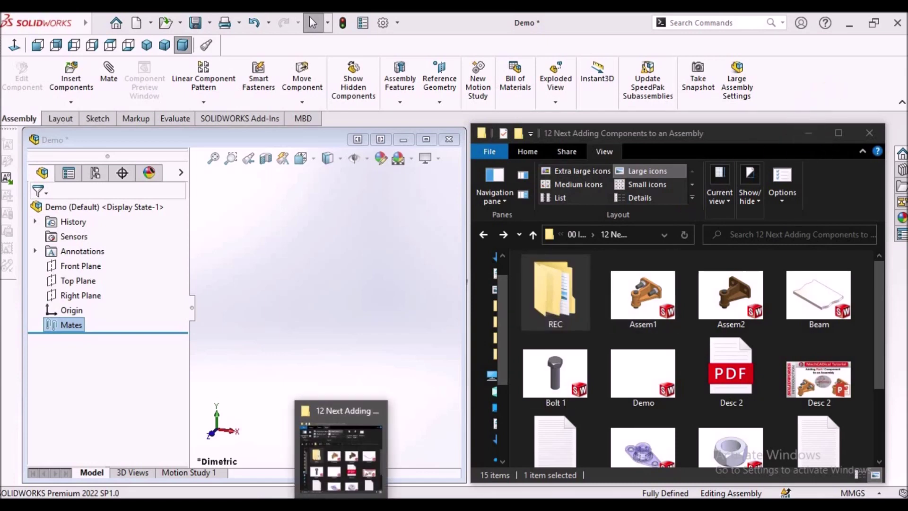
Switch to the File Explorer folder and add the Assem2 file from it to the empty Demo assembly.
{"action": "key", "text": "super+Down"}
{"action": "key", "text": "alt+Tab"}
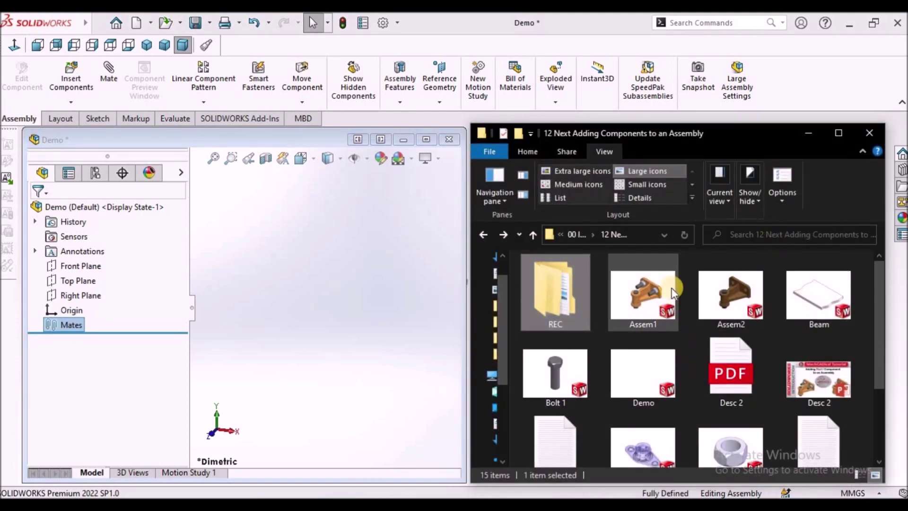
{"action": "left_click", "coordinate": [740, 298]}
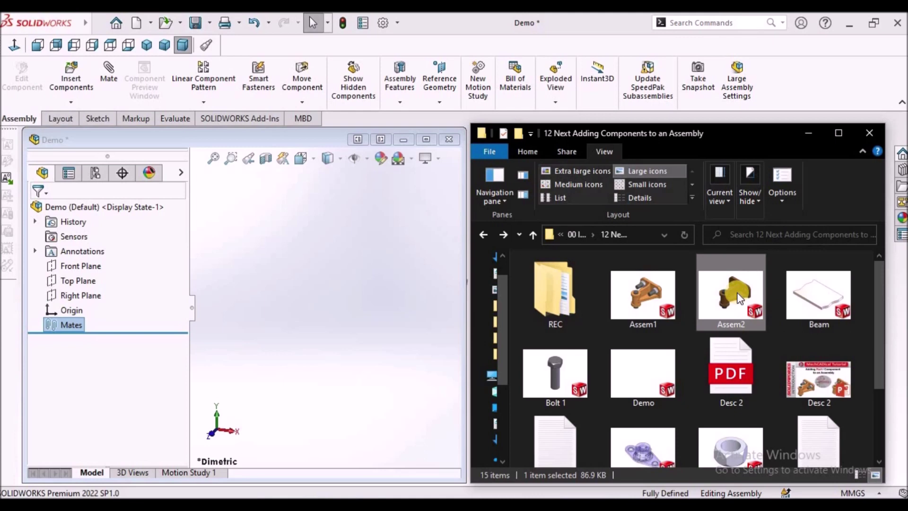
{"action": "left_click_drag", "start_coordinate": [740, 298], "coordinate": [299, 286]}
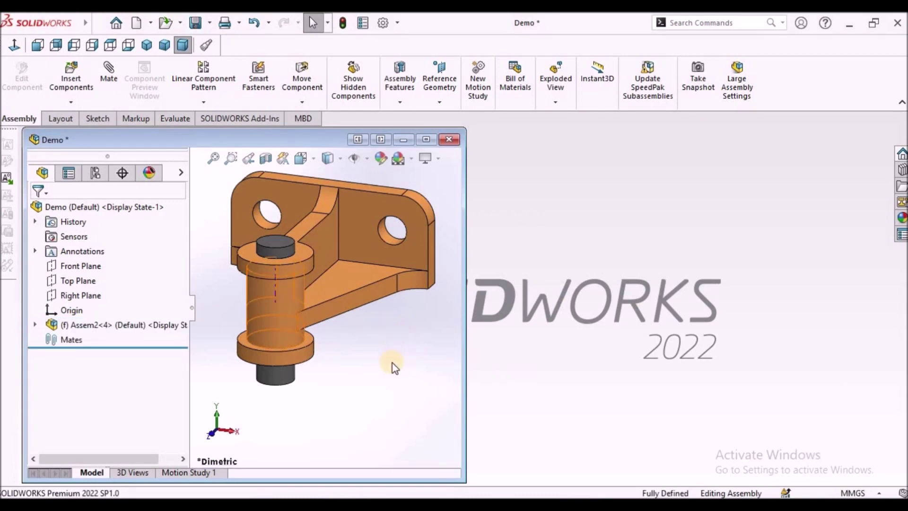
{"action": "scroll", "coordinate": [394, 368], "scroll_direction": "up", "scroll_amount": 3}
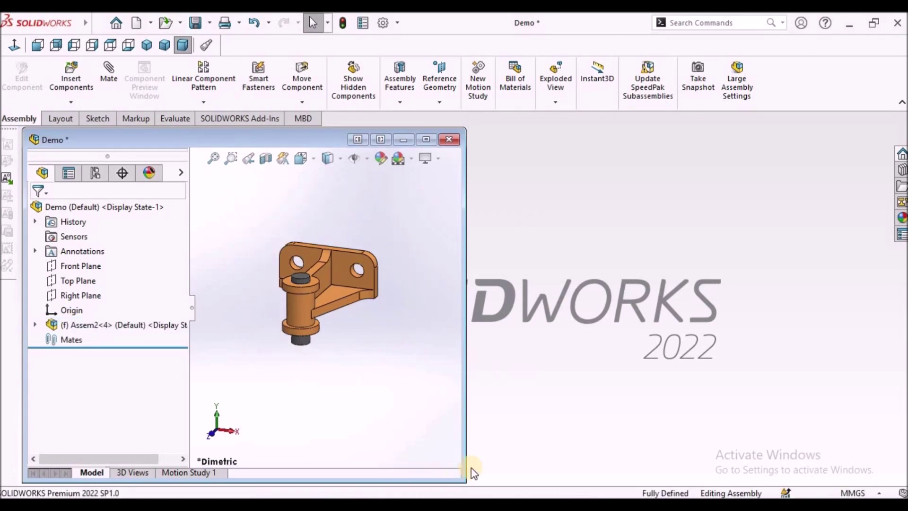
Add the Nut file from the File Explorer folder to Demo beside the bracket, in its Default configuration.
{"action": "key", "text": "alt+Tab"}
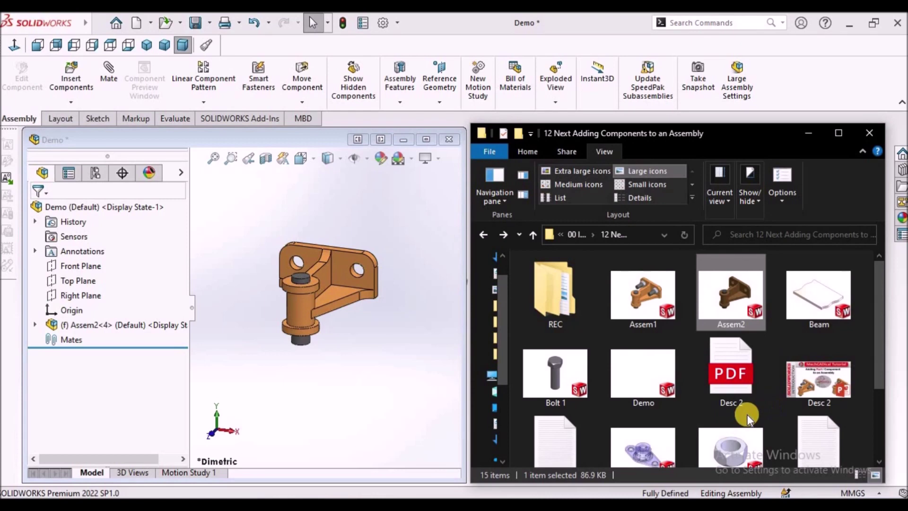
{"action": "scroll", "coordinate": [747, 414], "scroll_direction": "down", "scroll_amount": 2}
{"action": "left_click_drag", "start_coordinate": [735, 356], "coordinate": [345, 345]}
{"action": "left_click", "coordinate": [422, 310]}
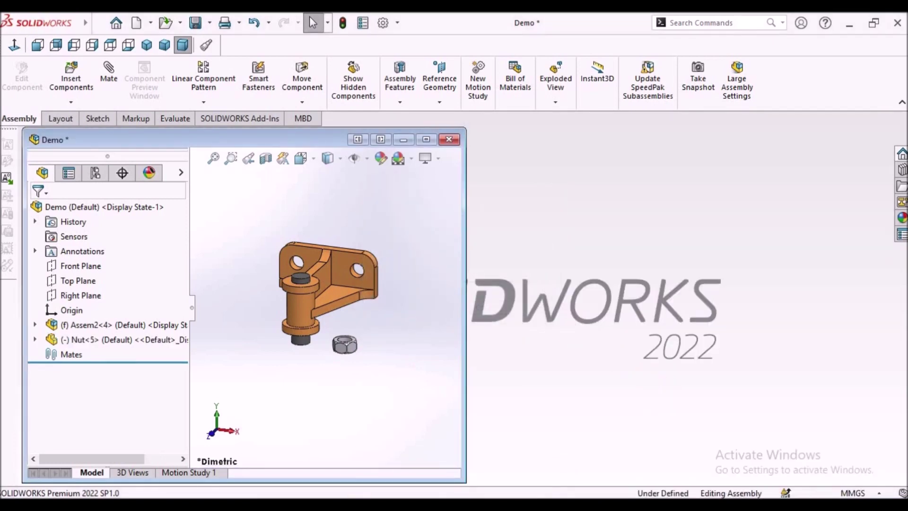
Add the Upside Down Beam Bracket file from the folder to Demo below the nut, using its Default configuration.
{"action": "key", "text": "alt+Tab"}
{"action": "left_click_drag", "start_coordinate": [730, 421], "coordinate": [388, 398]}
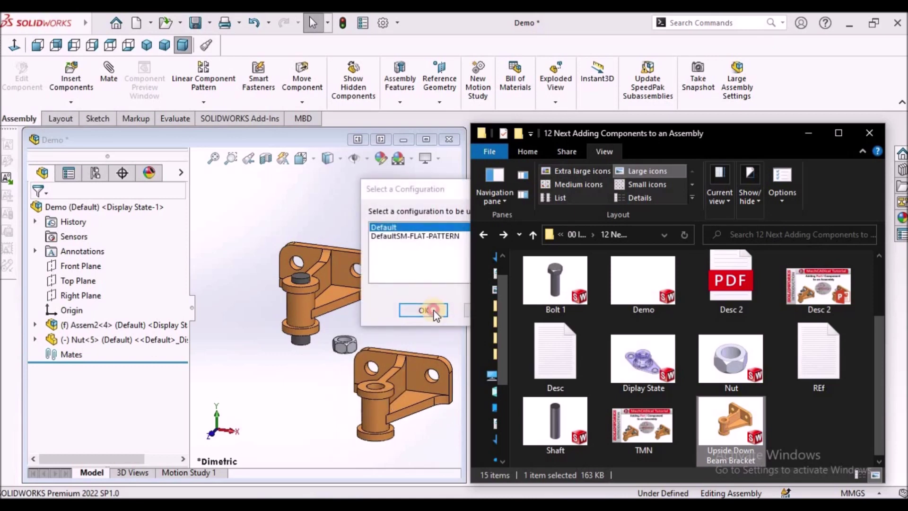
{"action": "left_click", "coordinate": [433, 310]}
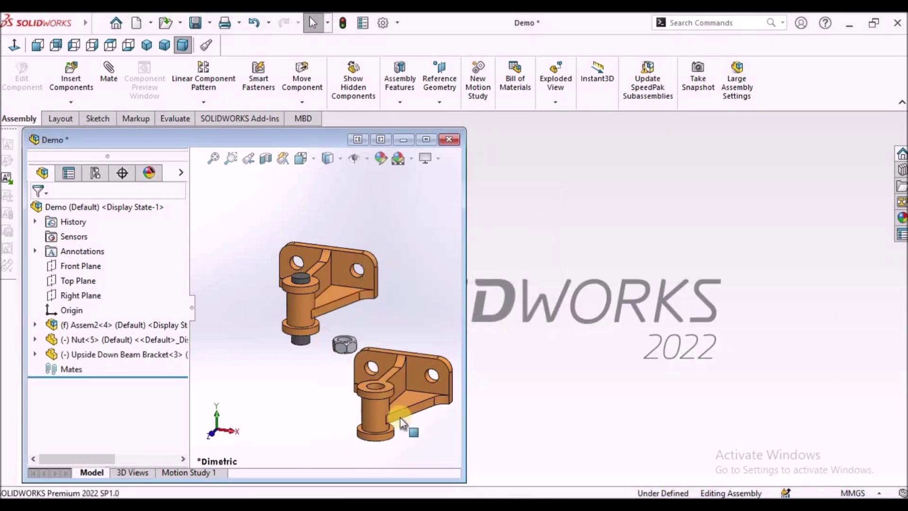
{"action": "key", "text": "alt+Tab"}
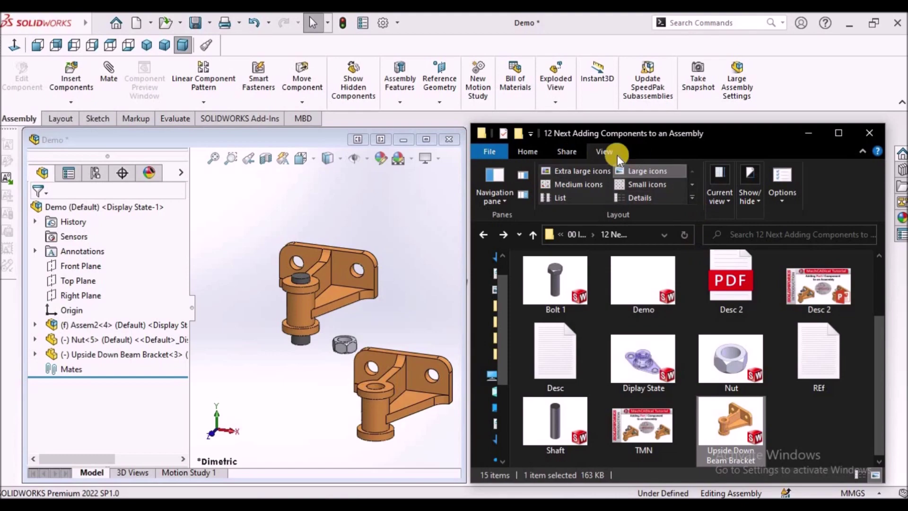
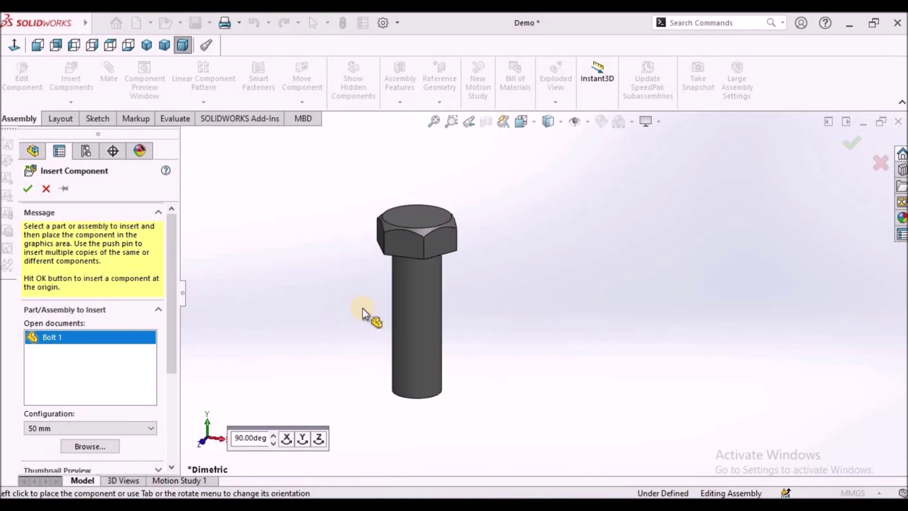
Place Bolt 1 in its 50 mm configuration as the first component of the empty Demo assembly.
{"action": "left_click", "coordinate": [561, 248]}
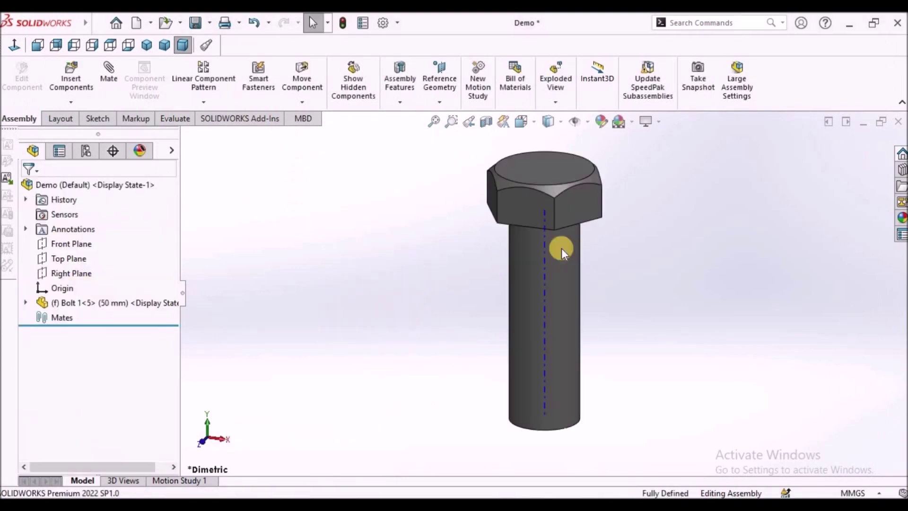
{"action": "scroll", "coordinate": [544, 267], "scroll_direction": "up", "scroll_amount": 5}
Insert a second Bolt 1 in its Default configuration beside the 50 mm bolt in the Demo assembly.
{"action": "left_click", "coordinate": [70, 96]}
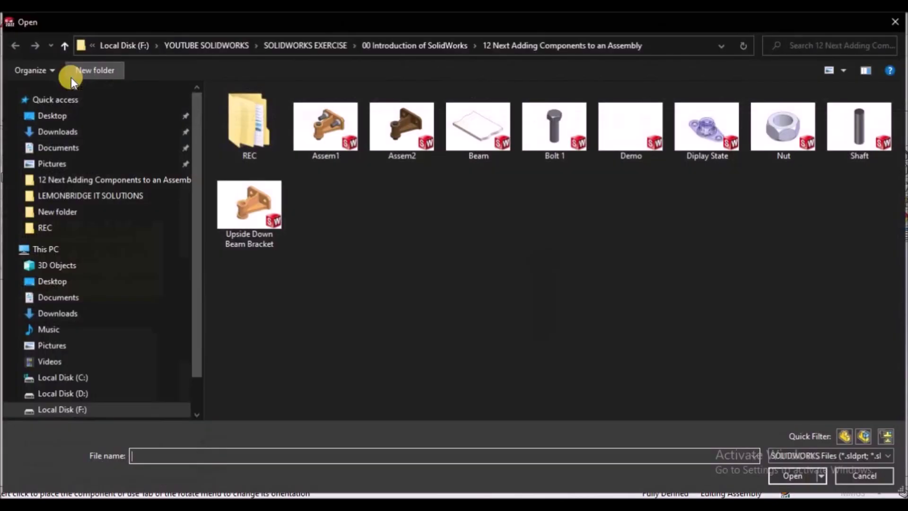
{"action": "left_click", "coordinate": [556, 130]}
{"action": "left_click", "coordinate": [372, 397]}
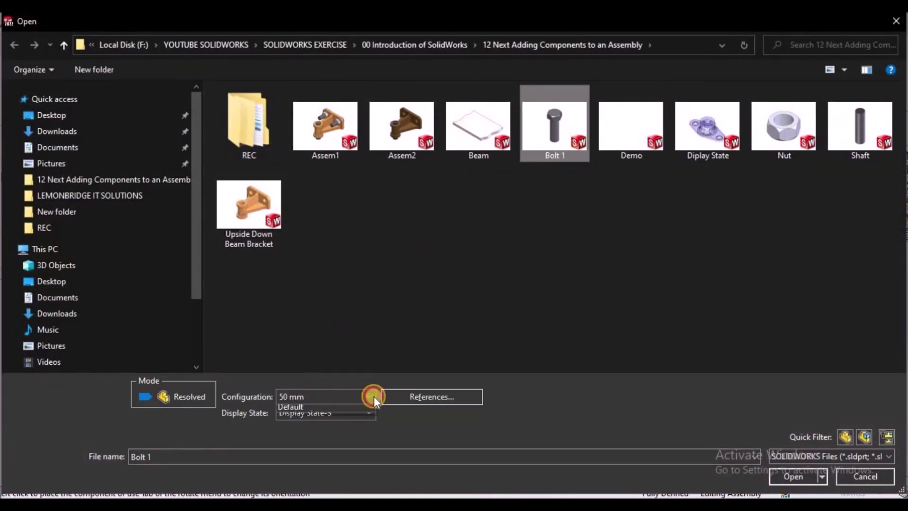
{"action": "left_click", "coordinate": [315, 421]}
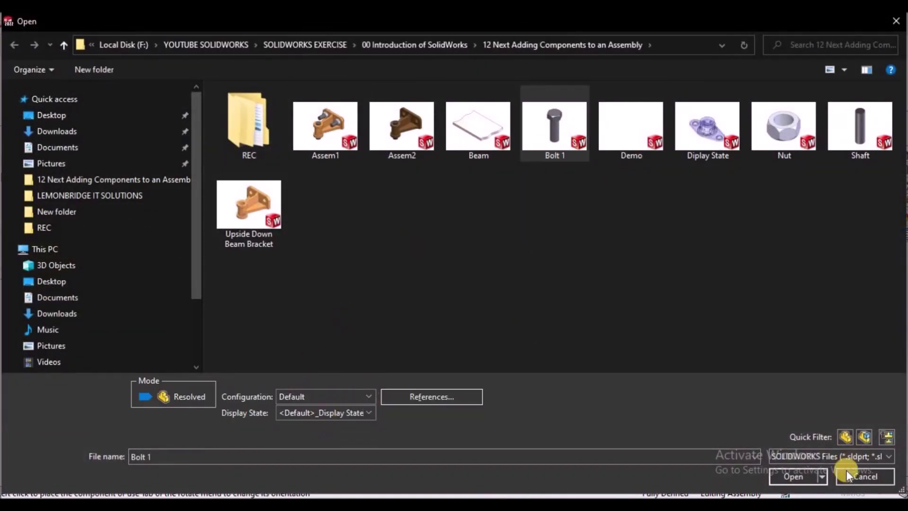
{"action": "left_click", "coordinate": [793, 476]}
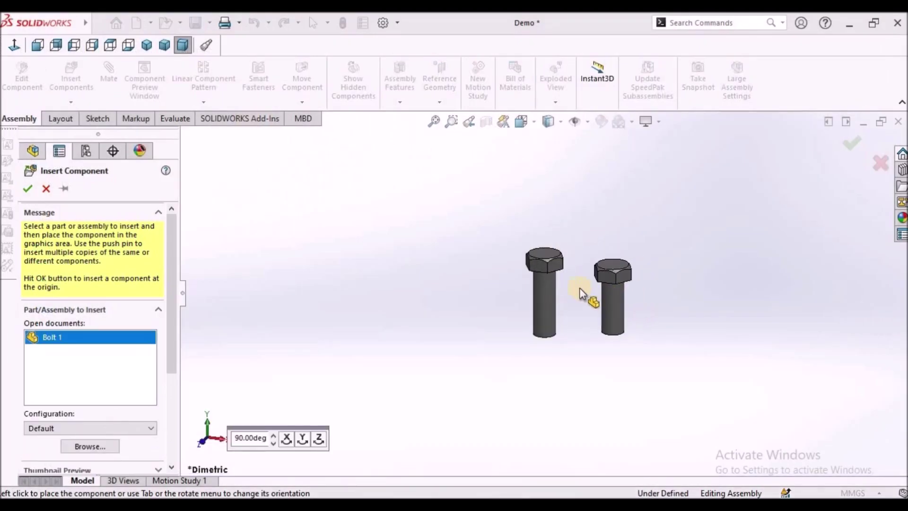
{"action": "left_click", "coordinate": [639, 335]}
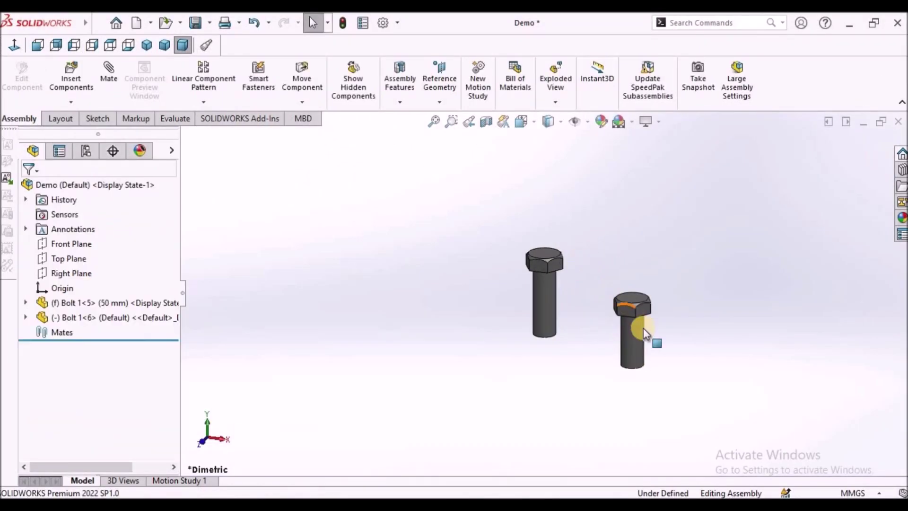
Move the Default-configuration bolt close beside the 50 mm bolt so their lengths can be compared.
{"action": "middle_click_drag", "start_coordinate": [642, 318], "coordinate": [623, 260]}
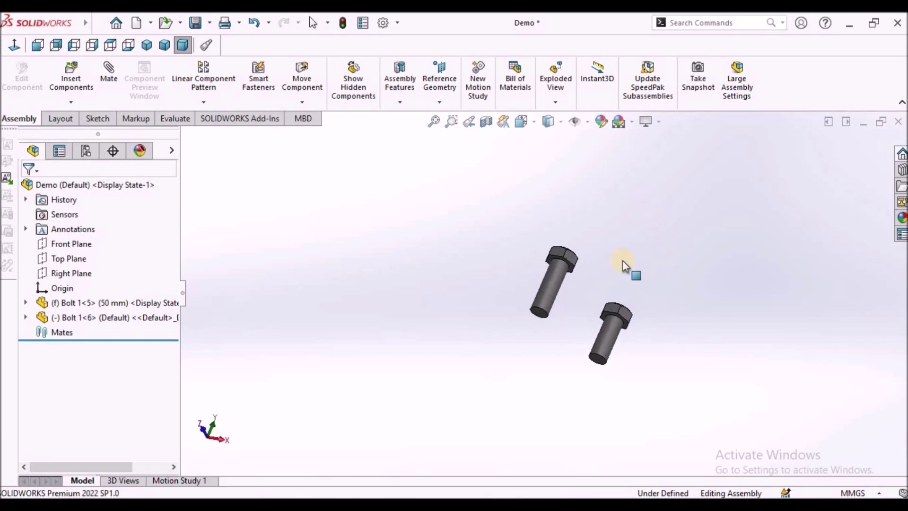
{"action": "left_click", "coordinate": [625, 313]}
{"action": "left_click_drag", "start_coordinate": [602, 276], "coordinate": [595, 269]}
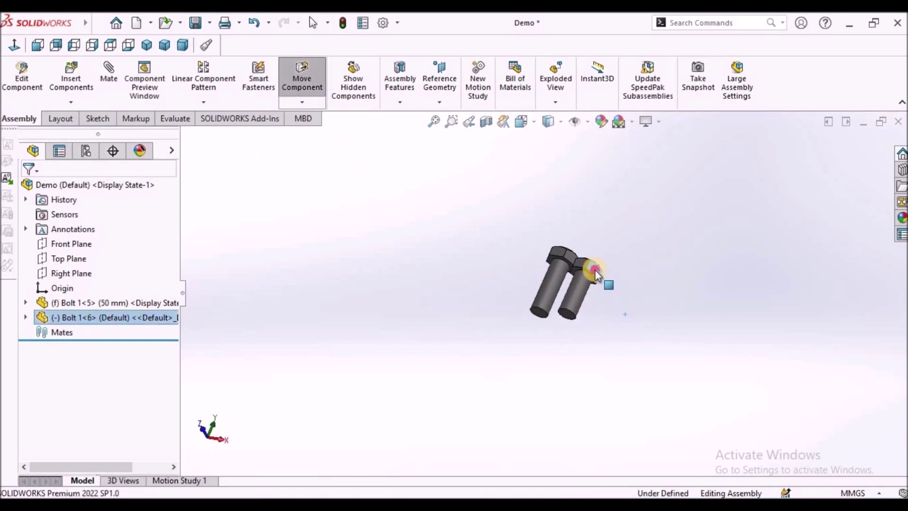
{"action": "right_click_drag", "start_coordinate": [541, 278], "coordinate": [547, 262]}
{"action": "middle_click_drag", "start_coordinate": [547, 263], "coordinate": [524, 405]}
Insert a third Bolt 1, switching its configuration to 50 mm before placing it apart from the other two bolts.
{"action": "left_click", "coordinate": [69, 83]}
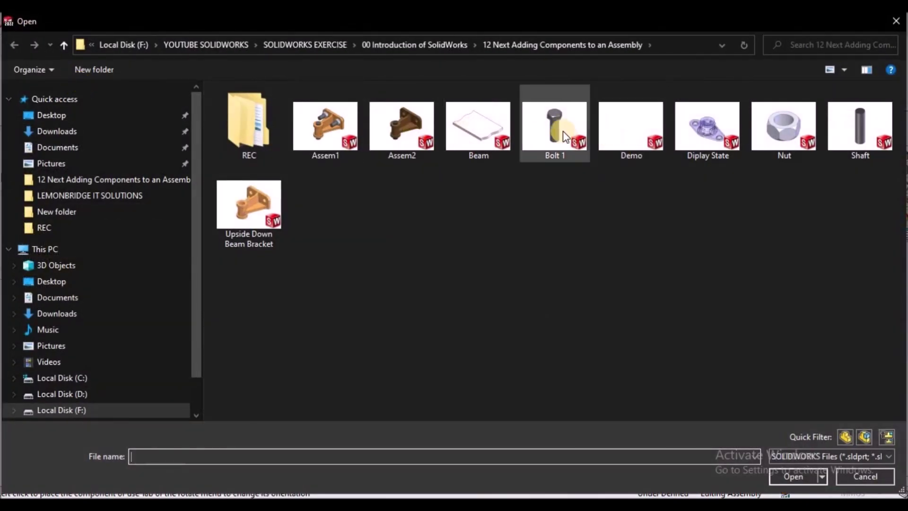
{"action": "left_click", "coordinate": [561, 133]}
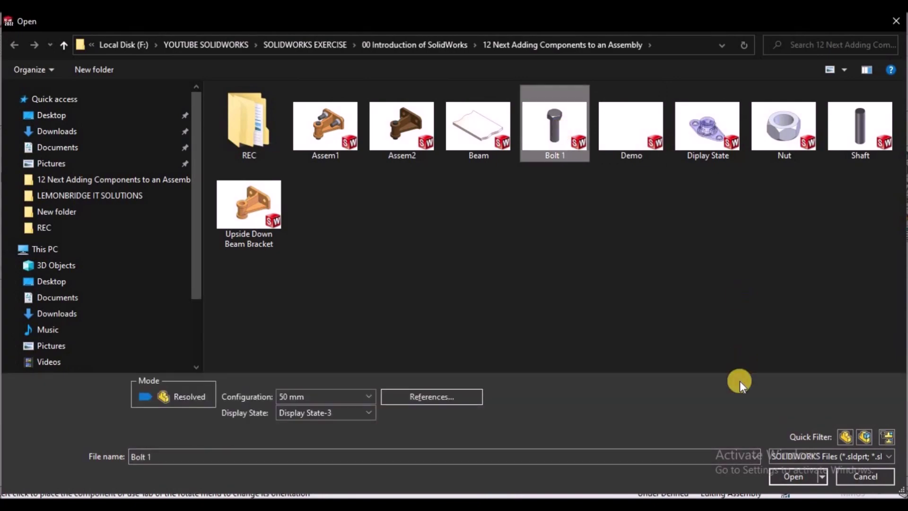
{"action": "left_click", "coordinate": [791, 477]}
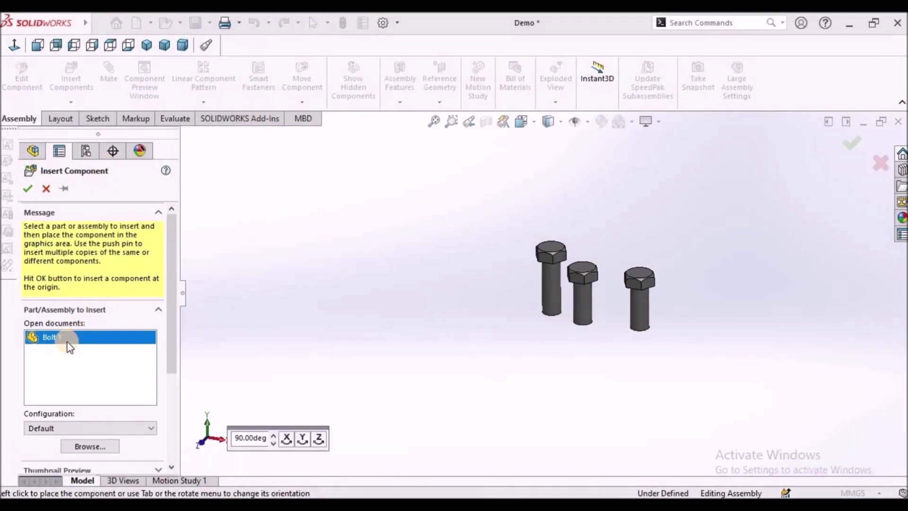
{"action": "left_click", "coordinate": [150, 428]}
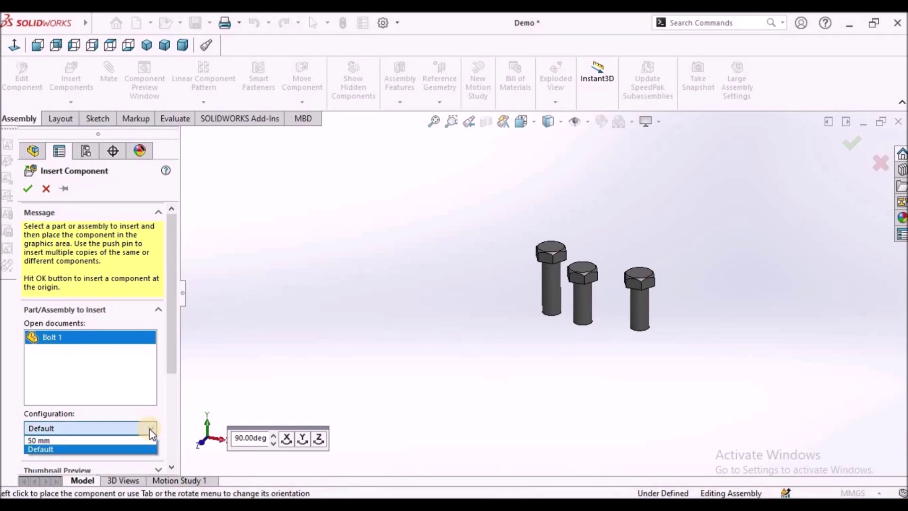
{"action": "left_click", "coordinate": [45, 440]}
{"action": "left_click", "coordinate": [440, 279]}
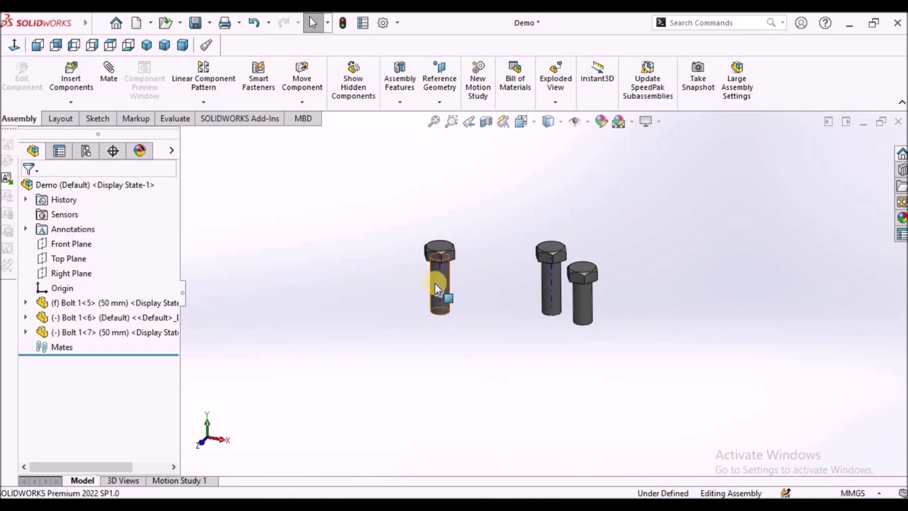
Change the referenced configuration of the newly placed third bolt to Default in its component properties.
{"action": "scroll", "coordinate": [615, 298], "scroll_direction": "down", "scroll_amount": 2}
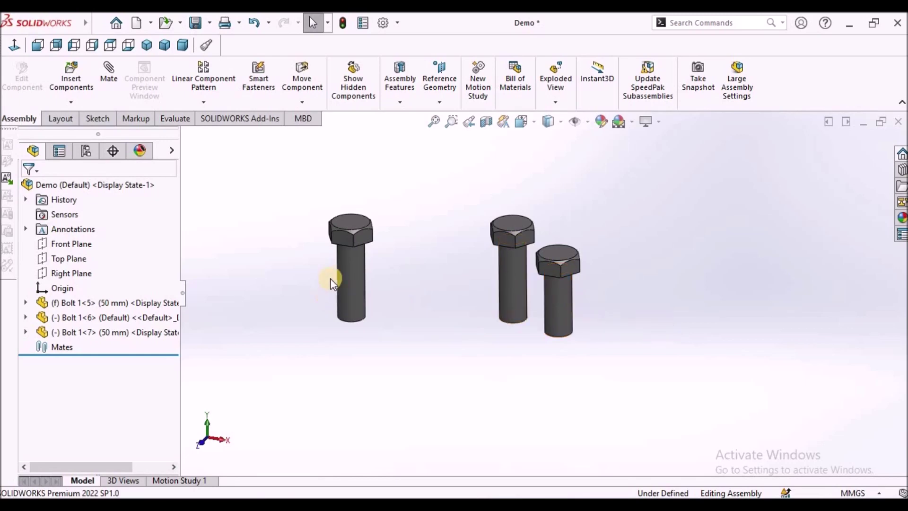
{"action": "right_click", "coordinate": [357, 262]}
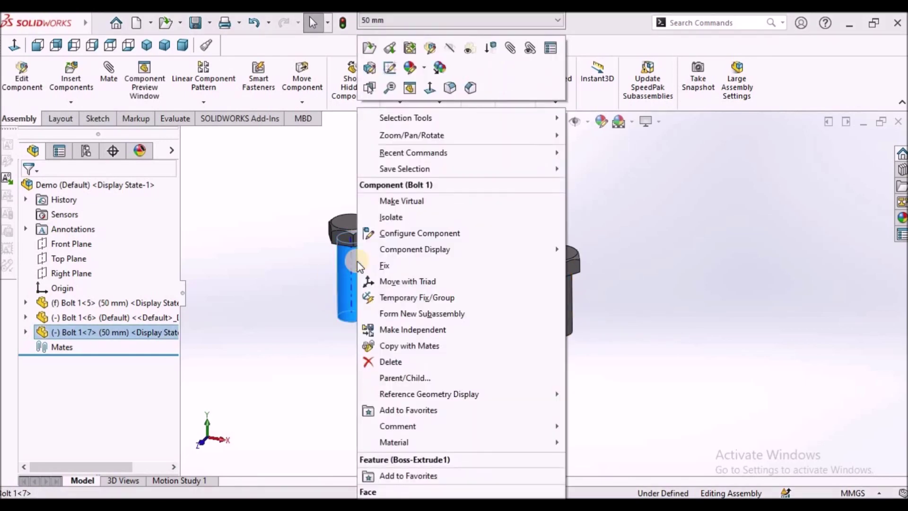
{"action": "left_click", "coordinate": [551, 48]}
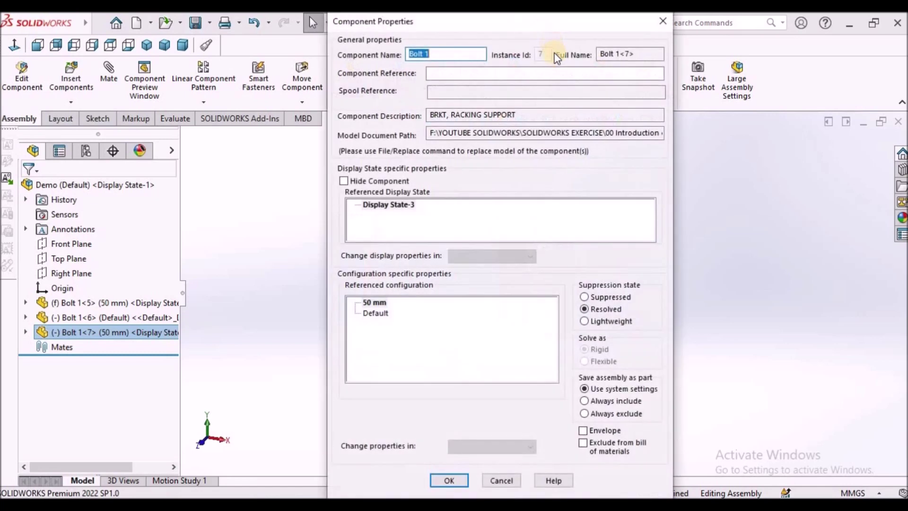
{"action": "left_click", "coordinate": [373, 314]}
{"action": "left_click", "coordinate": [449, 481]}
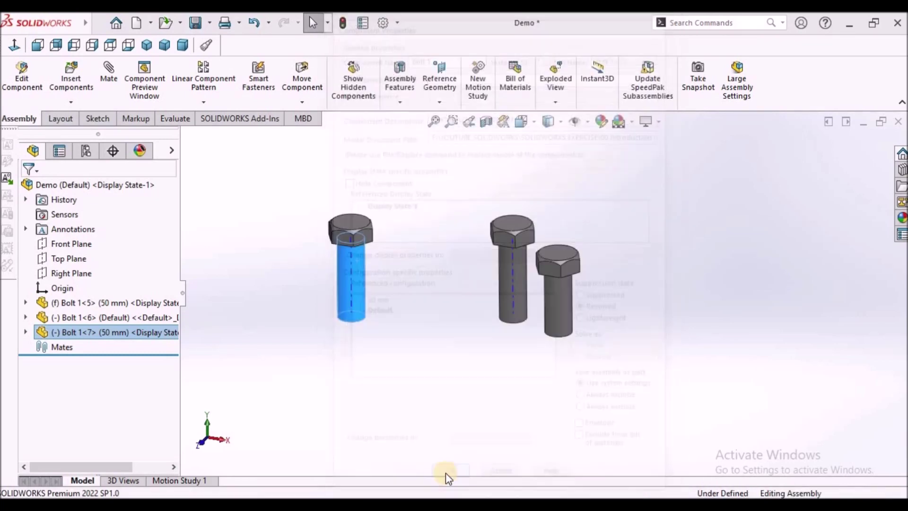
{"action": "left_click", "coordinate": [382, 325]}
{"action": "left_click", "coordinate": [391, 255]}
{"action": "scroll", "coordinate": [333, 272], "scroll_direction": "down", "scroll_amount": 3}
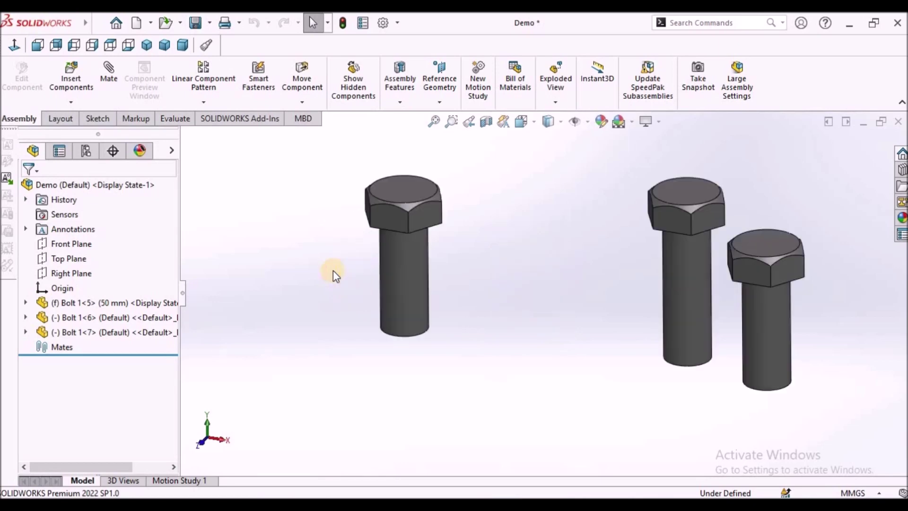
{"action": "scroll", "coordinate": [455, 262], "scroll_direction": "up", "scroll_amount": 3}
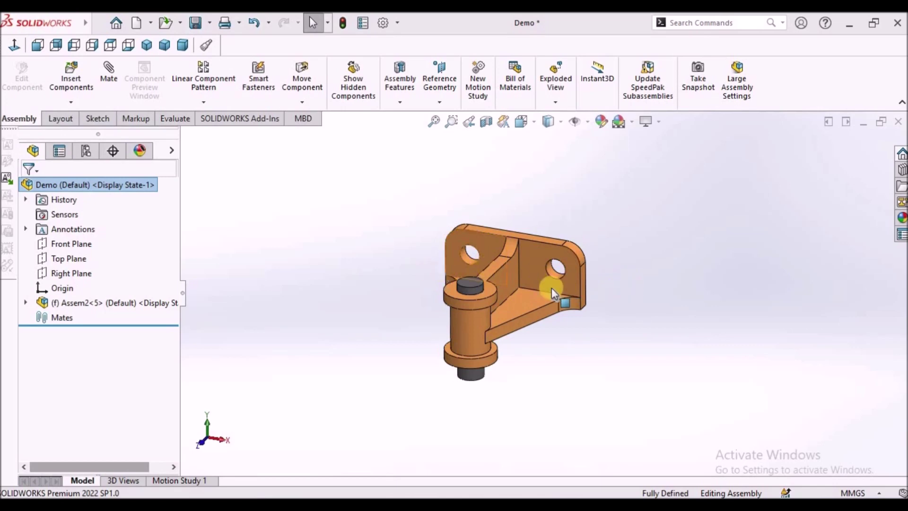
Insert Bolt 1 in its 50 mm configuration beside the Assem2 bracket subassembly in Demo.
{"action": "left_click", "coordinate": [70, 75]}
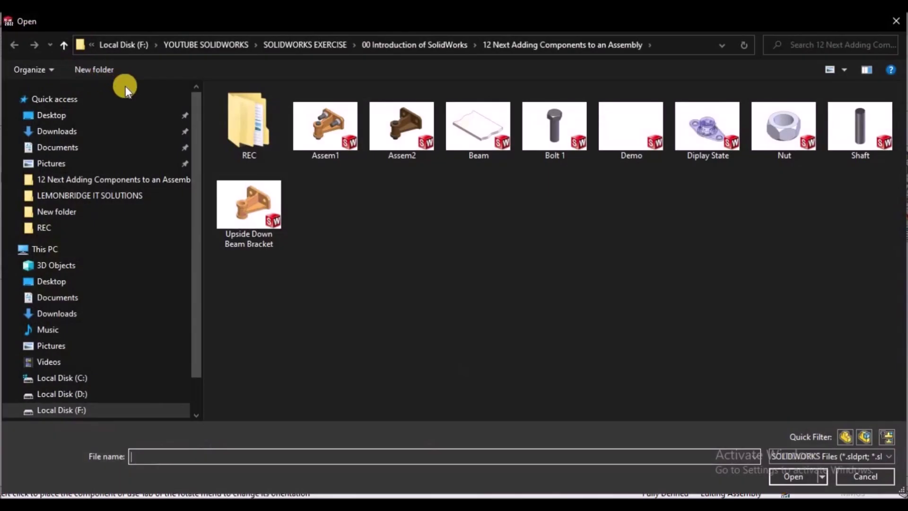
{"action": "left_click", "coordinate": [554, 127]}
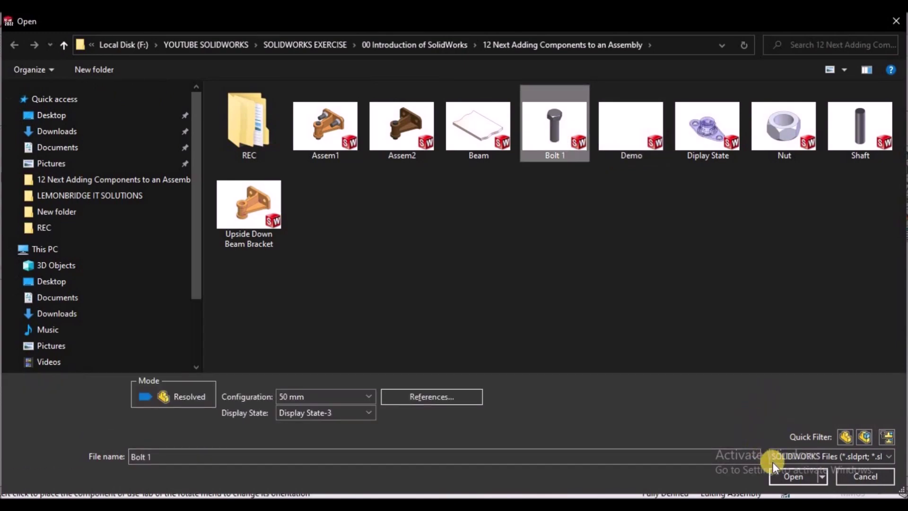
{"action": "left_click", "coordinate": [793, 478]}
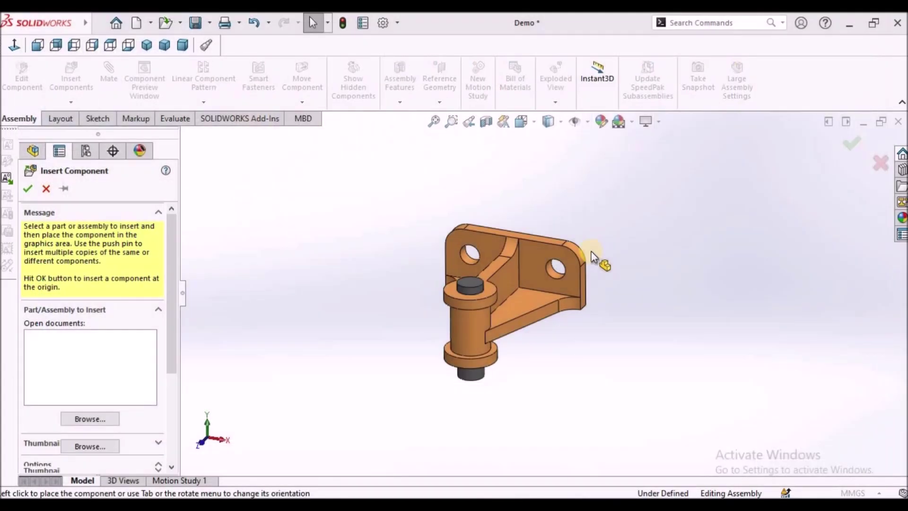
{"action": "left_click", "coordinate": [714, 341]}
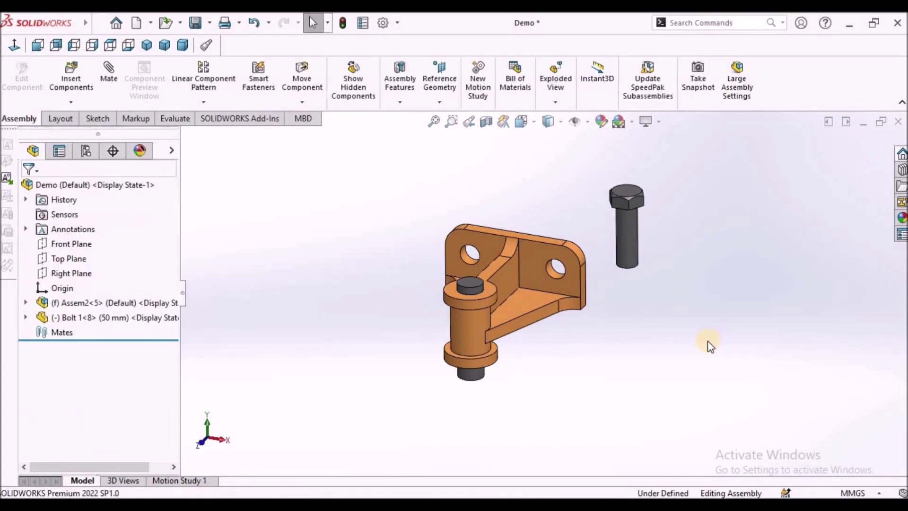
Add a concentric mate between the bolt's shank and the bracket plate's mounting hole nearest the bolt.
{"action": "left_click", "coordinate": [622, 221]}
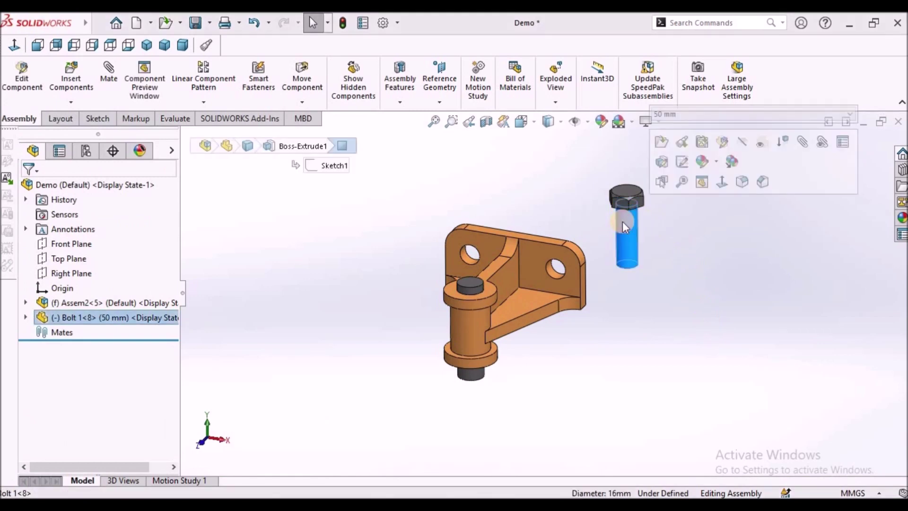
{"action": "left_click", "coordinate": [109, 80]}
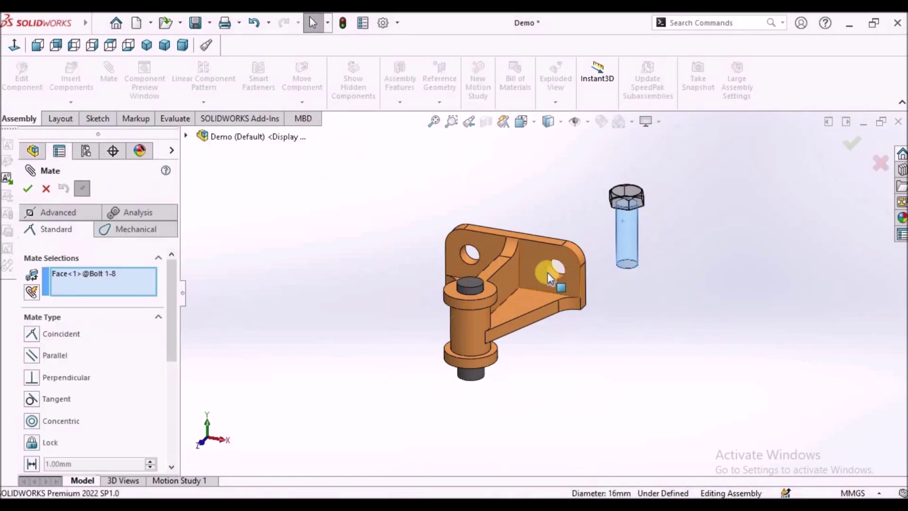
{"action": "scroll", "coordinate": [547, 271], "scroll_direction": "down", "scroll_amount": 3}
{"action": "left_click", "coordinate": [559, 282]}
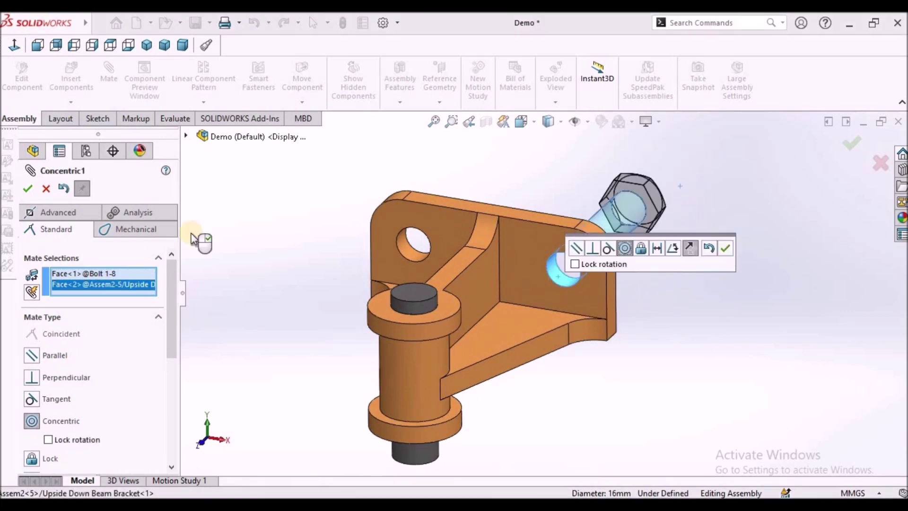
{"action": "left_click", "coordinate": [28, 188]}
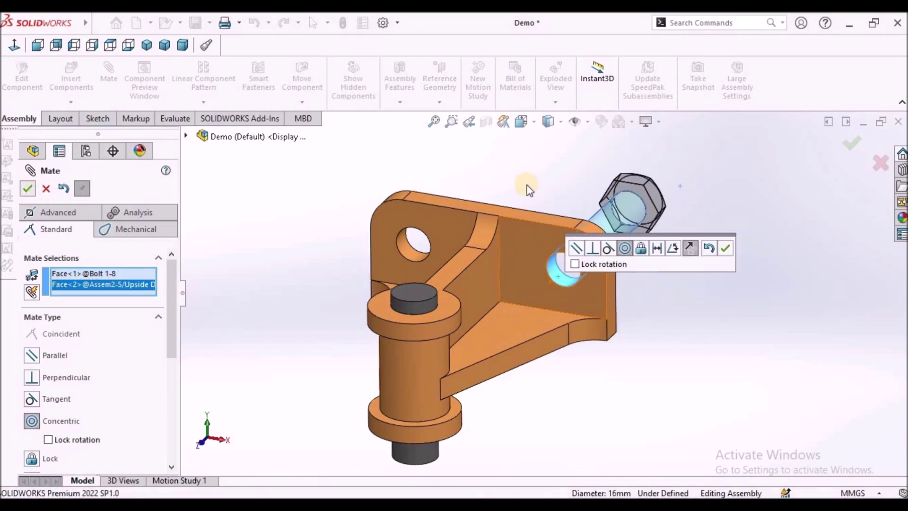
Add a coincident mate between the underside of the bolt head and the back face of the bracket plate, and finish mating.
{"action": "scroll", "coordinate": [636, 203], "scroll_direction": "down", "scroll_amount": 4}
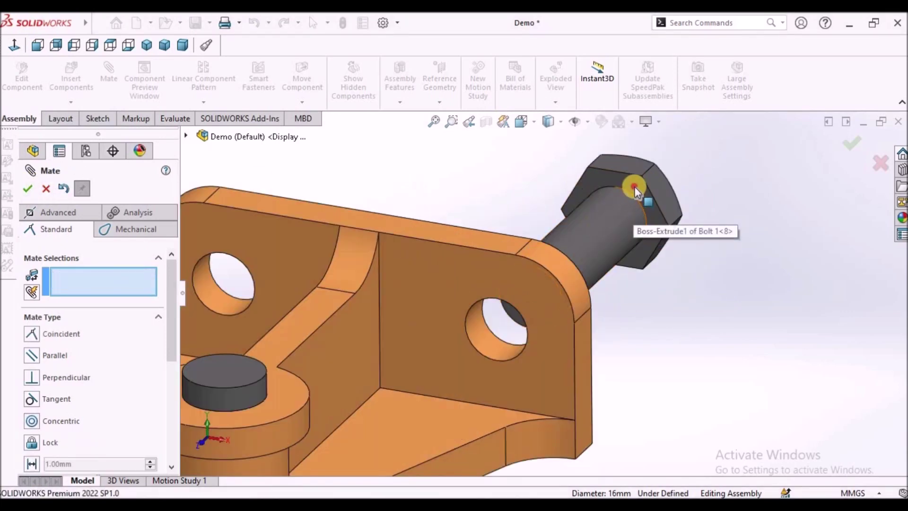
{"action": "left_click", "coordinate": [634, 186]}
{"action": "middle_click_drag", "start_coordinate": [634, 186], "coordinate": [506, 332]}
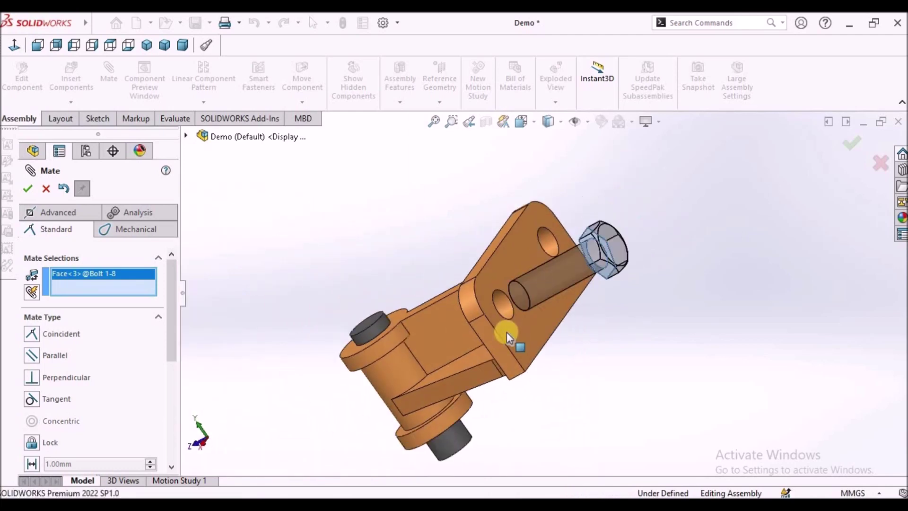
{"action": "left_click", "coordinate": [506, 333]}
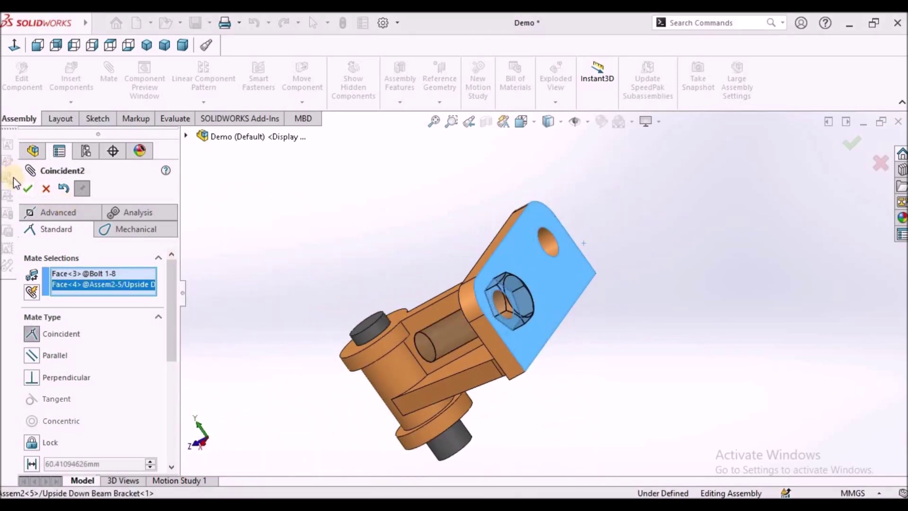
{"action": "left_click", "coordinate": [26, 189]}
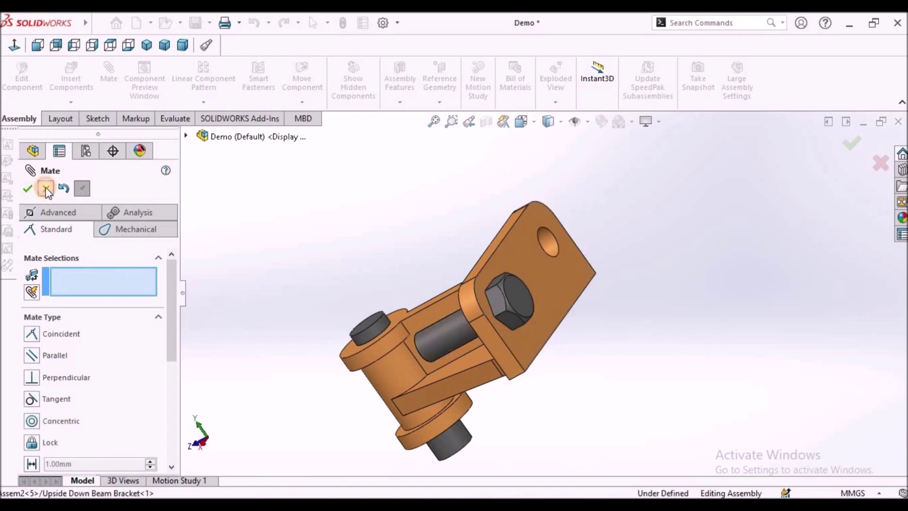
{"action": "left_click", "coordinate": [46, 188]}
{"action": "middle_click_drag", "start_coordinate": [314, 219], "coordinate": [426, 227]}
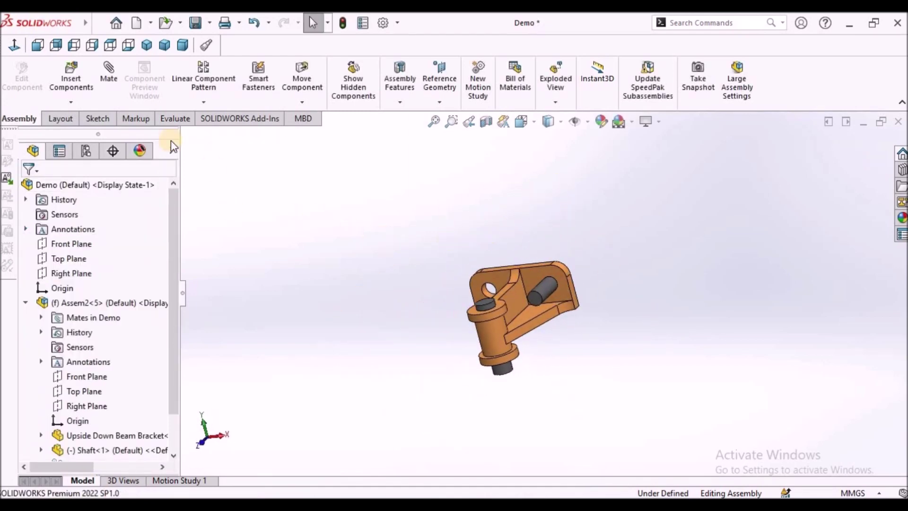
{"action": "left_click", "coordinate": [78, 83]}
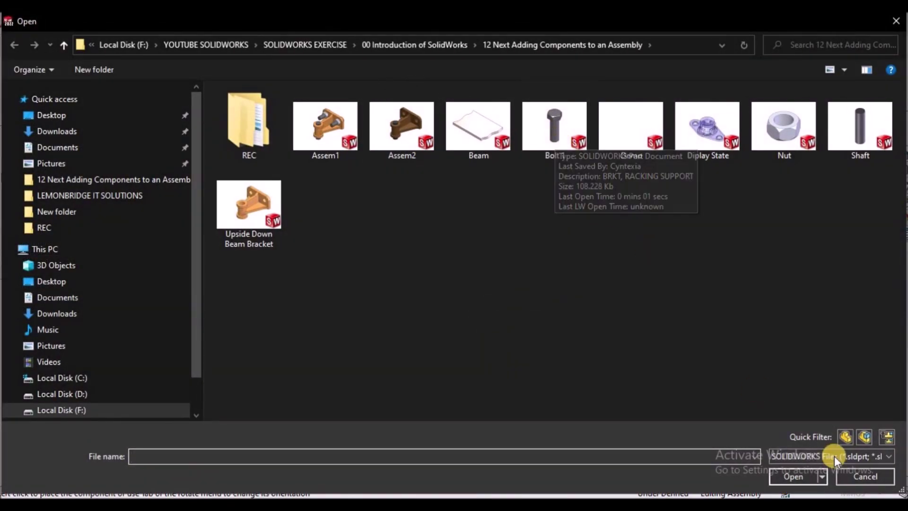
{"action": "left_click", "coordinate": [865, 476]}
{"action": "left_click", "coordinate": [645, 255]}
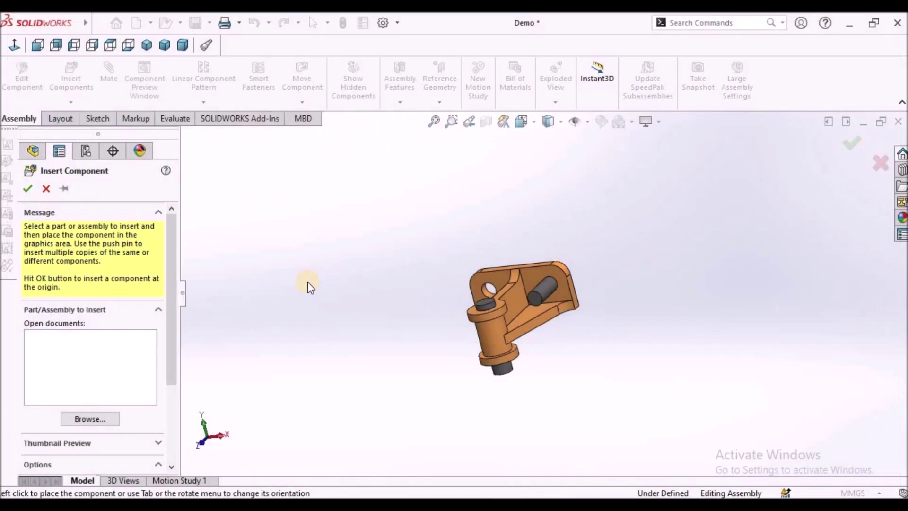
{"action": "left_click", "coordinate": [46, 188]}
Display the on-screen keyboard, enlarge it to examine the highlighted Ctrl keys, and close it.
{"action": "middle_click_drag", "start_coordinate": [533, 240], "coordinate": [543, 354]}
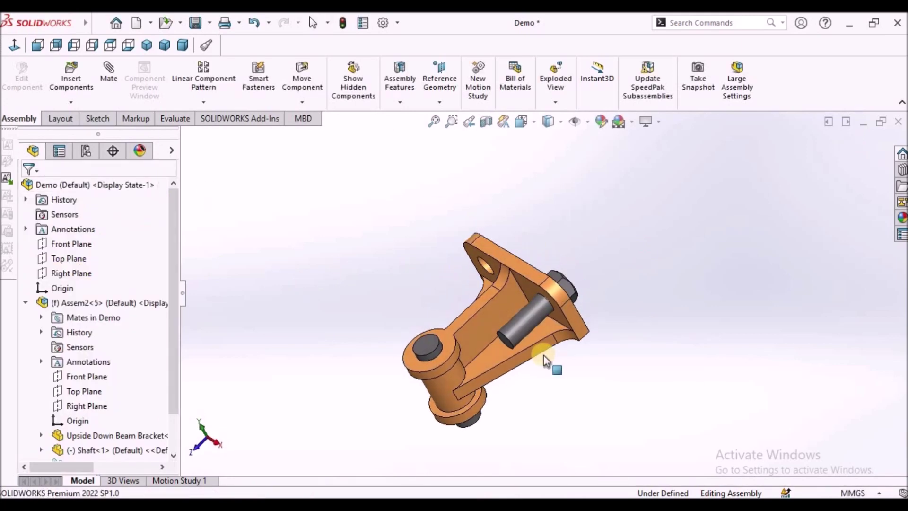
{"action": "left_click", "coordinate": [532, 316]}
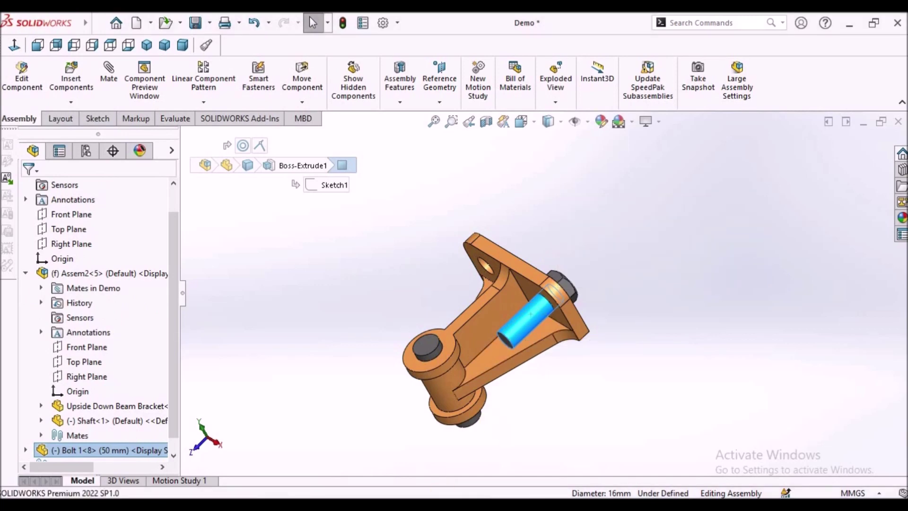
{"action": "key", "text": "ctrl+super+o"}
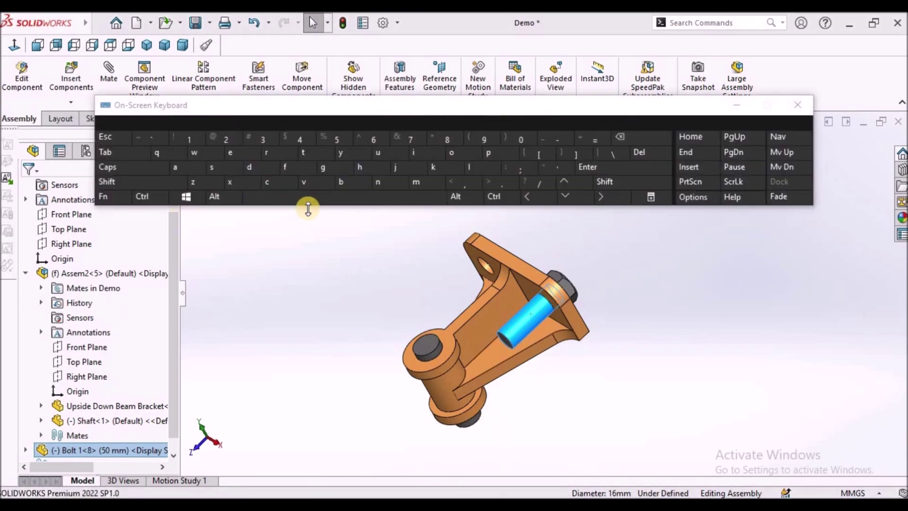
{"action": "left_click_drag", "start_coordinate": [305, 205], "coordinate": [217, 282]}
{"action": "left_click", "coordinate": [163, 274]}
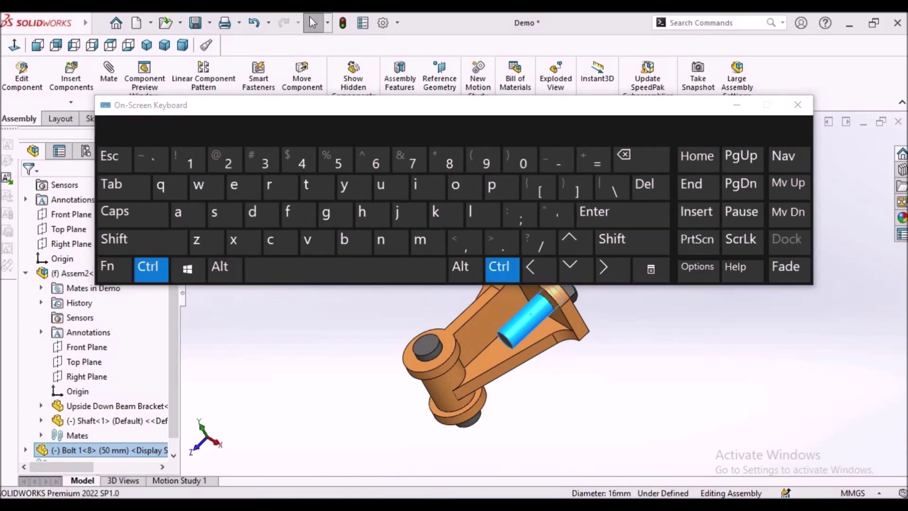
{"action": "key", "text": "ctrl"}
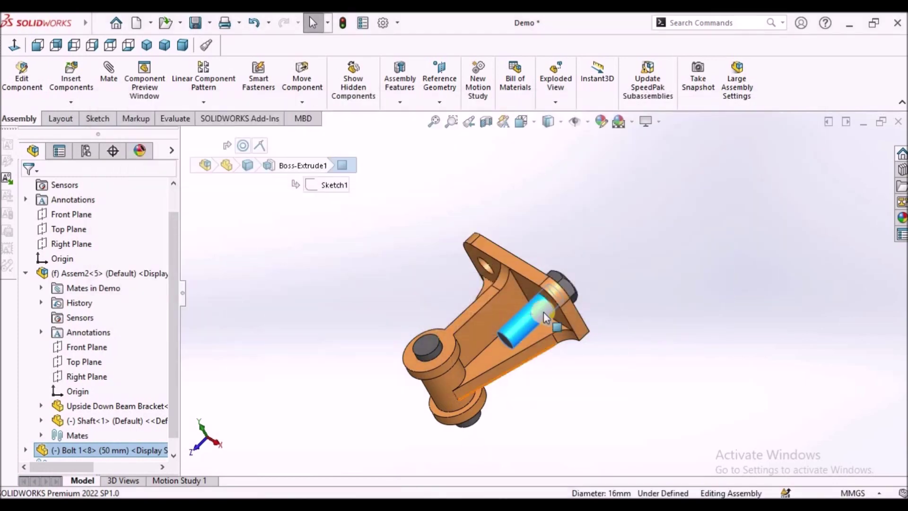
Copy the mated 50 mm bolt within the assembly and place the copy beside the bracket plate's free mounting hole.
{"action": "left_click", "coordinate": [540, 317]}
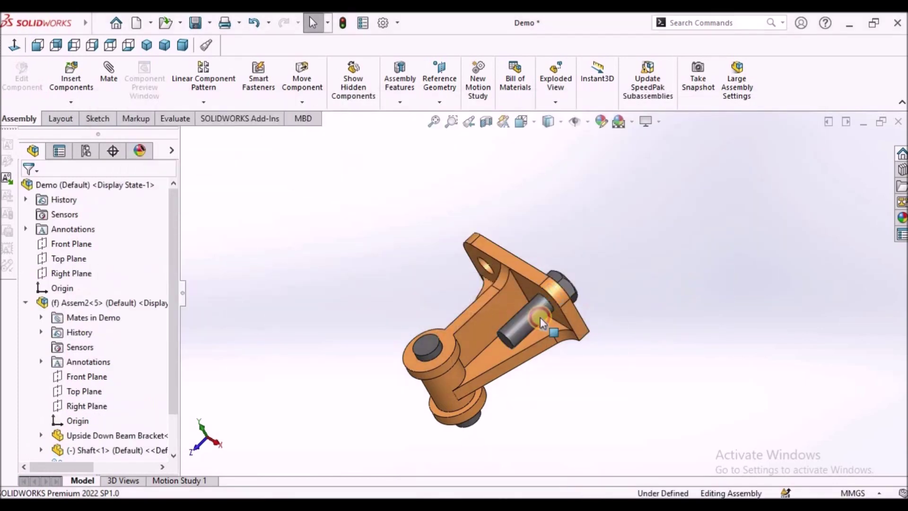
{"action": "left_click", "coordinate": [513, 320]}
{"action": "left_click_drag", "start_coordinate": [521, 326], "coordinate": [427, 252]}
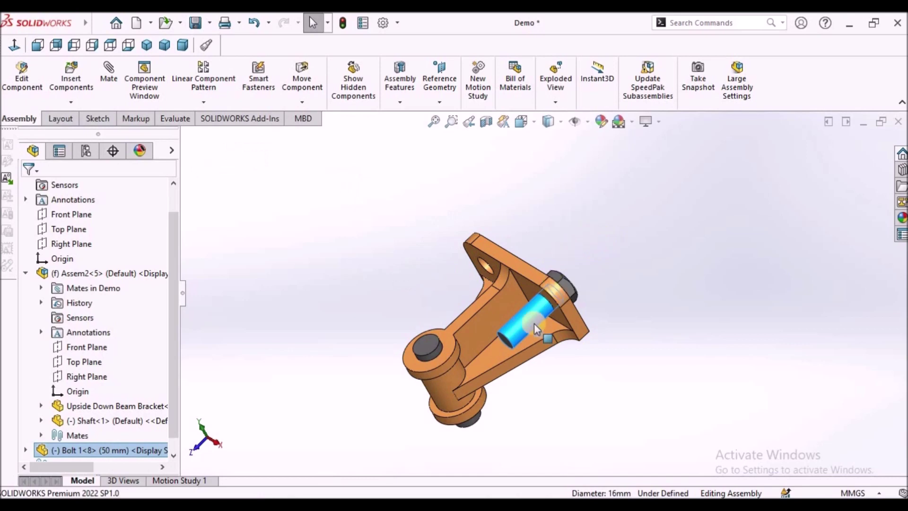
{"action": "left_click_drag", "start_coordinate": [520, 334], "coordinate": [430, 237]}
{"action": "left_click", "coordinate": [605, 217]}
{"action": "middle_click_drag", "start_coordinate": [605, 217], "coordinate": [658, 218]}
{"action": "scroll", "coordinate": [541, 263], "scroll_direction": "down", "scroll_amount": 3}
{"action": "middle_click_drag", "start_coordinate": [541, 264], "coordinate": [499, 250]}
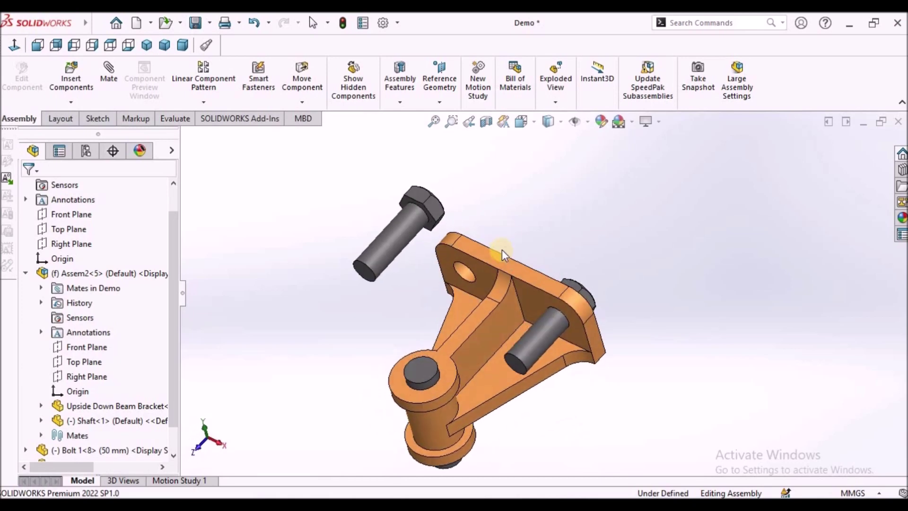
Add a concentric mate between the copied bolt's shank and the bracket plate's free mounting hole.
{"action": "left_click", "coordinate": [381, 237]}
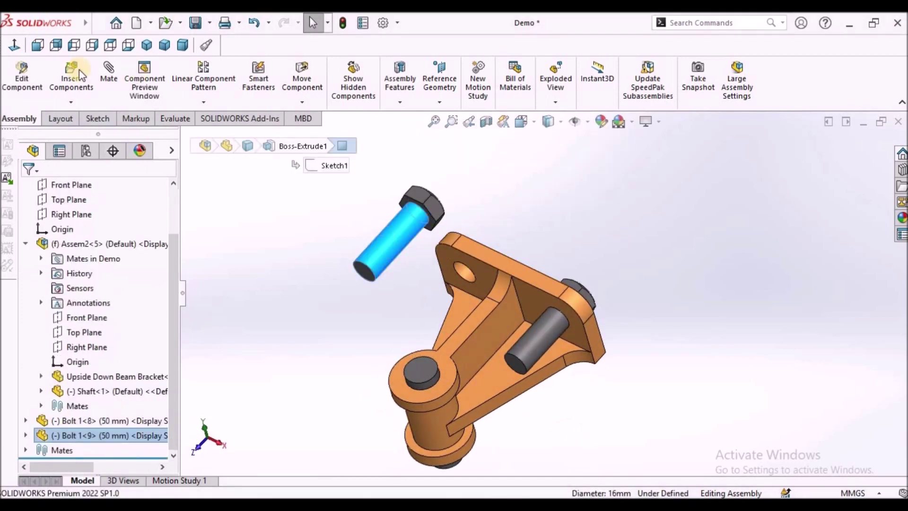
{"action": "left_click", "coordinate": [107, 83]}
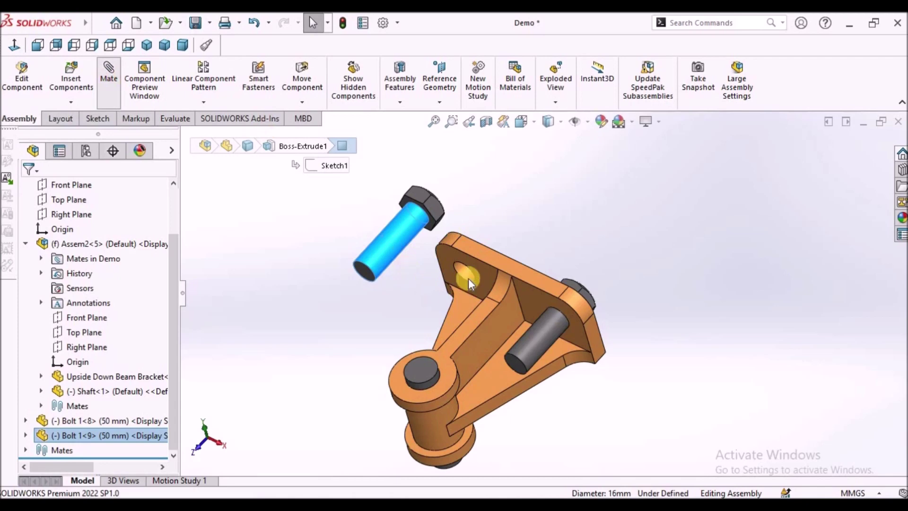
{"action": "left_click", "coordinate": [462, 270]}
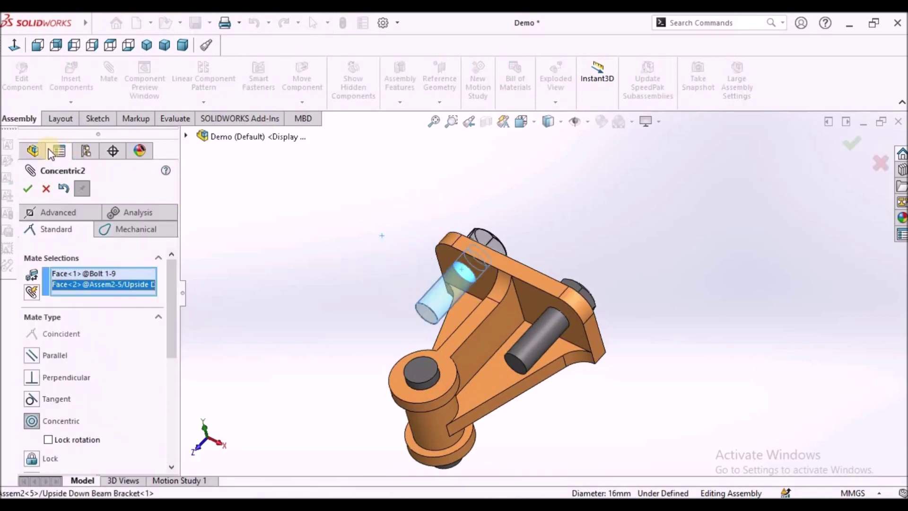
{"action": "left_click", "coordinate": [27, 188]}
Add a coincident mate between the underside of the copied bolt's head and the bracket plate's back face, and finish mating.
{"action": "middle_click_drag", "start_coordinate": [447, 251], "coordinate": [482, 223]}
{"action": "scroll", "coordinate": [455, 250], "scroll_direction": "down", "scroll_amount": 3}
{"action": "mouse_move", "coordinate": [455, 250]}
{"action": "middle_mouse_down"}
{"action": "mouse_move", "coordinate": [438, 260]}
{"action": "mouse_move", "coordinate": [460, 257]}
{"action": "middle_mouse_up"}
{"action": "scroll", "coordinate": [502, 283], "scroll_direction": "down", "scroll_amount": 3}
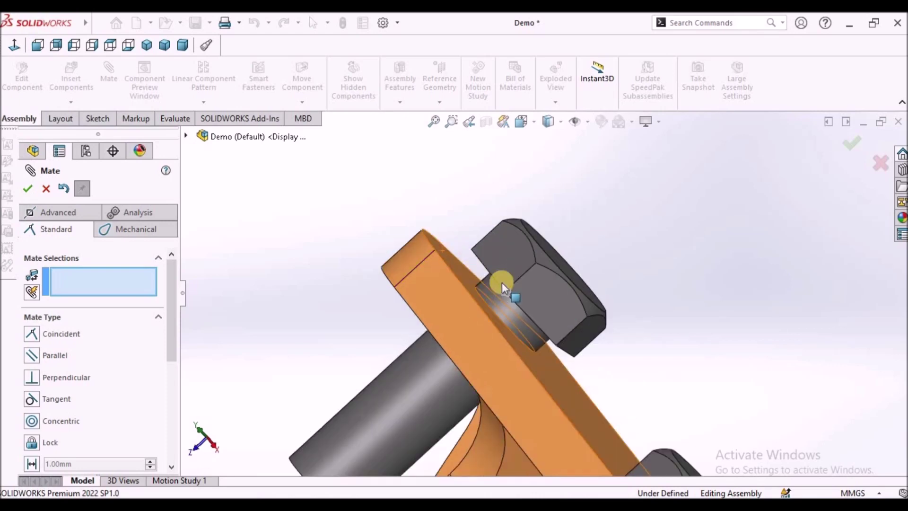
{"action": "scroll", "coordinate": [502, 282], "scroll_direction": "down", "scroll_amount": 2}
{"action": "middle_click_drag", "start_coordinate": [501, 283], "coordinate": [448, 263]}
{"action": "left_click", "coordinate": [475, 260]}
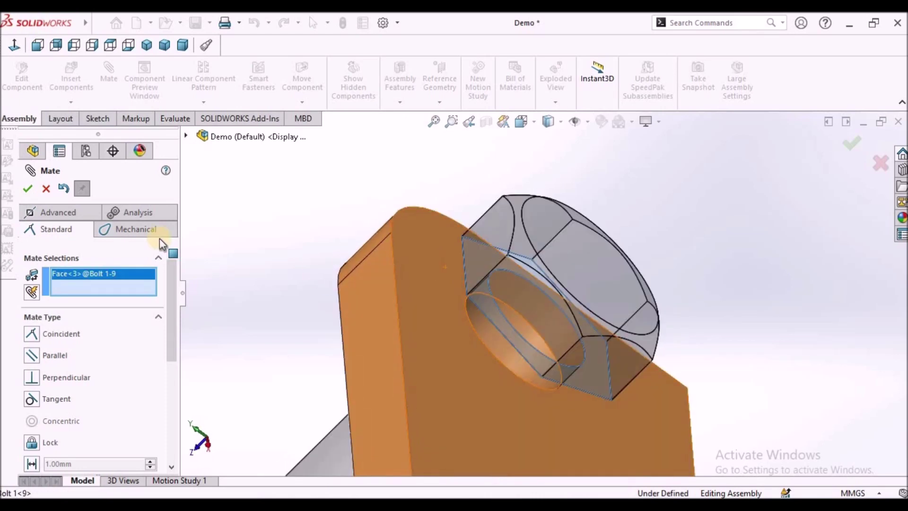
{"action": "left_click", "coordinate": [46, 190]}
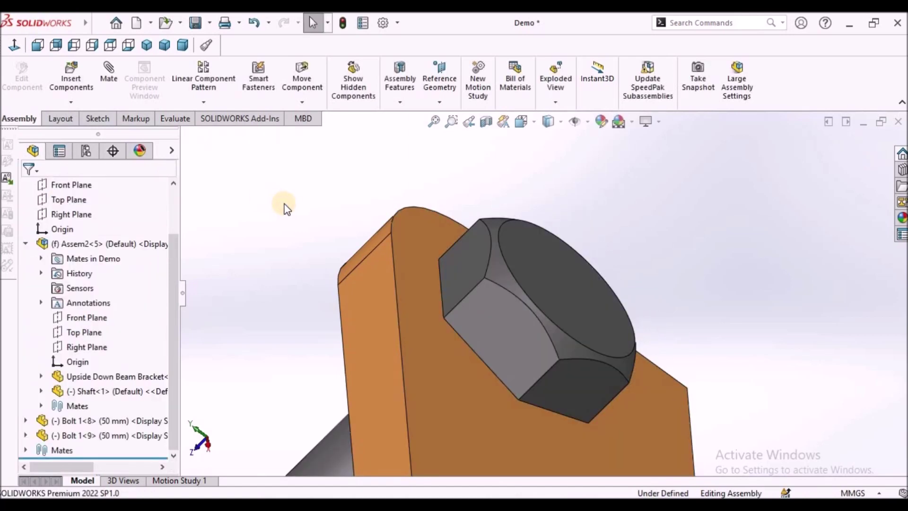
Insert the Nut part in its Default configuration and place it beside the bracket plate.
{"action": "key", "text": "f"}
{"action": "mouse_move", "coordinate": [546, 212]}
{"action": "middle_mouse_down"}
{"action": "mouse_move", "coordinate": [543, 187]}
{"action": "mouse_move", "coordinate": [529, 207]}
{"action": "middle_mouse_up"}
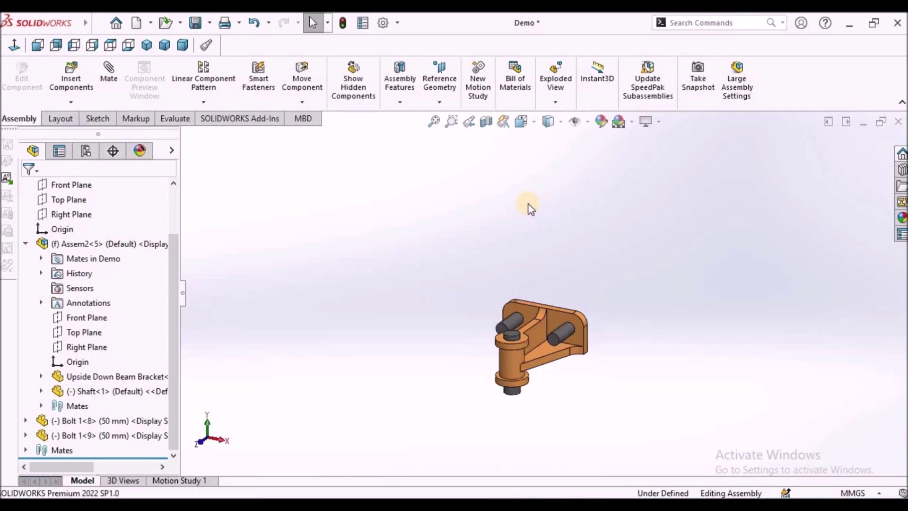
{"action": "left_click", "coordinate": [71, 78]}
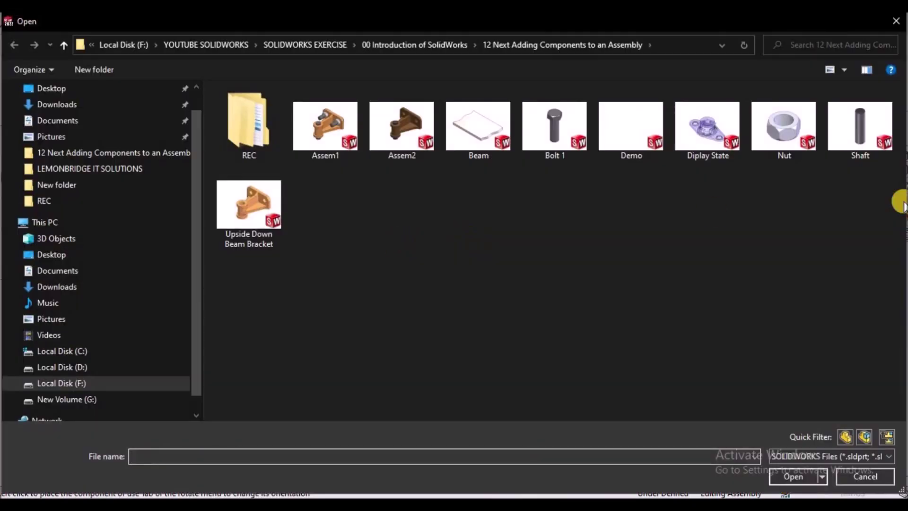
{"action": "left_click", "coordinate": [784, 130]}
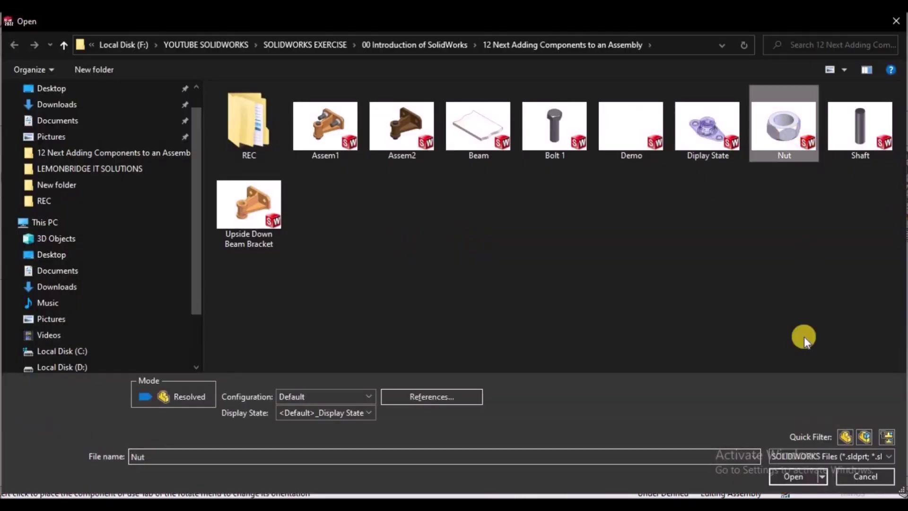
{"action": "left_click", "coordinate": [788, 477]}
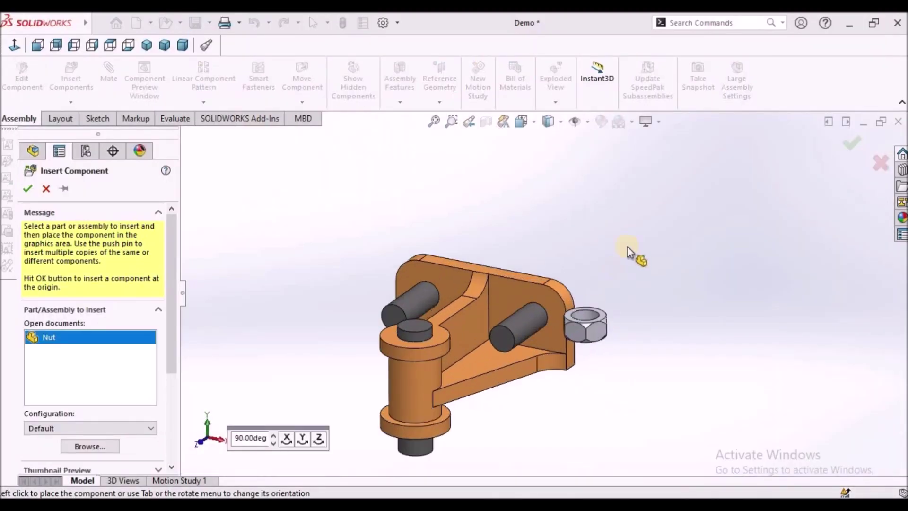
{"action": "left_click", "coordinate": [600, 253]}
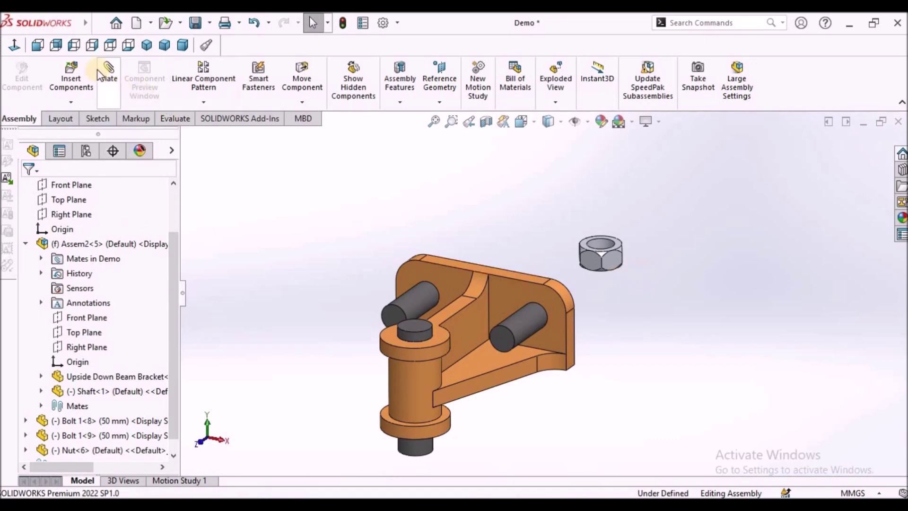
Add a concentric mate between the nut's bore and the shank of the first mated bolt.
{"action": "left_click", "coordinate": [108, 80]}
{"action": "scroll", "coordinate": [600, 254], "scroll_direction": "down", "scroll_amount": 3}
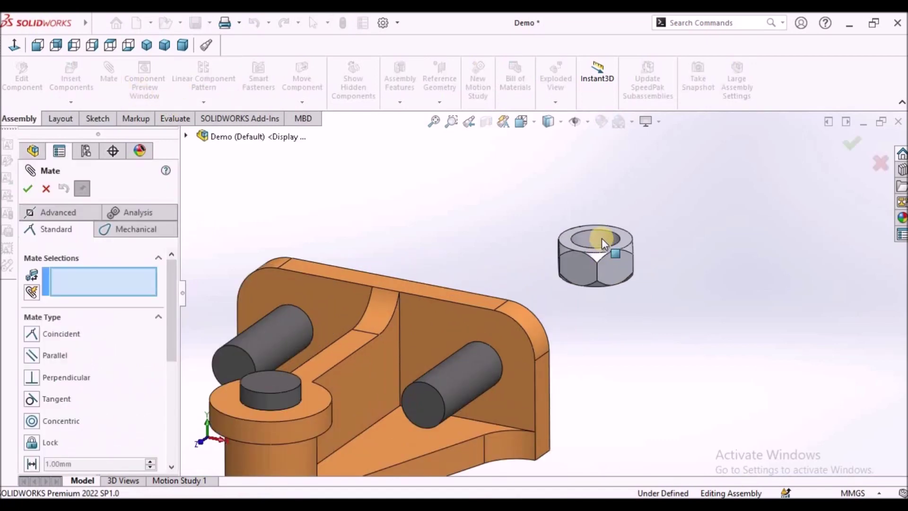
{"action": "left_click", "coordinate": [601, 238]}
{"action": "left_click", "coordinate": [461, 380]}
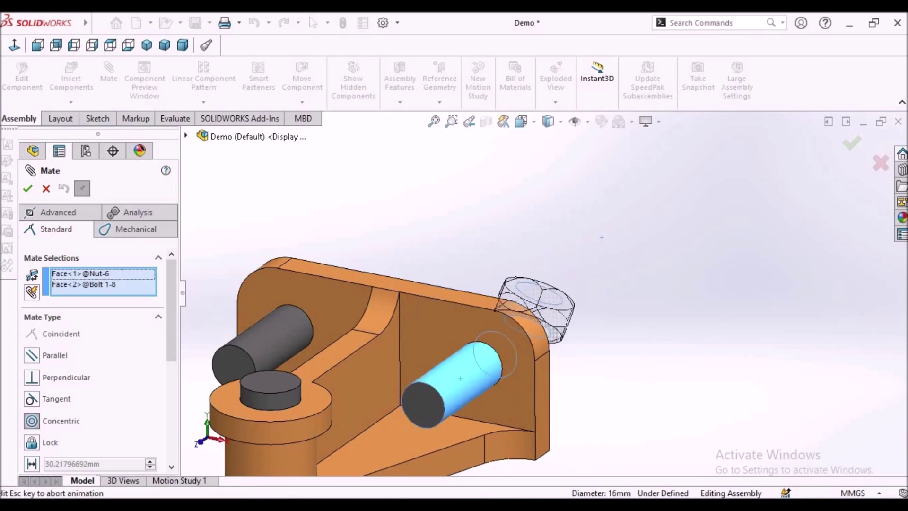
{"action": "left_click", "coordinate": [27, 189]}
Add a coincident mate between the nut's plate-side face and the front face of the bracket plate, and finish mating.
{"action": "middle_click_drag", "start_coordinate": [471, 251], "coordinate": [427, 287]}
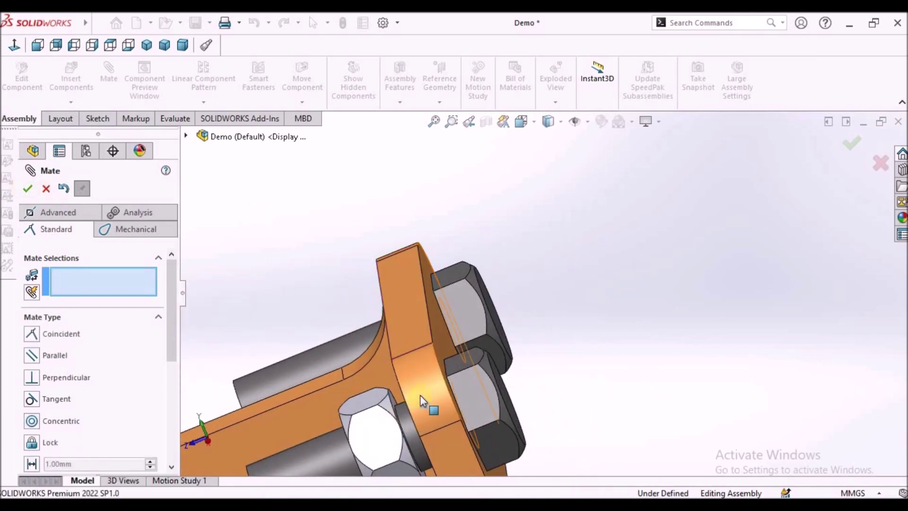
{"action": "scroll", "coordinate": [382, 380], "scroll_direction": "down", "scroll_amount": 5}
{"action": "left_click", "coordinate": [379, 356]}
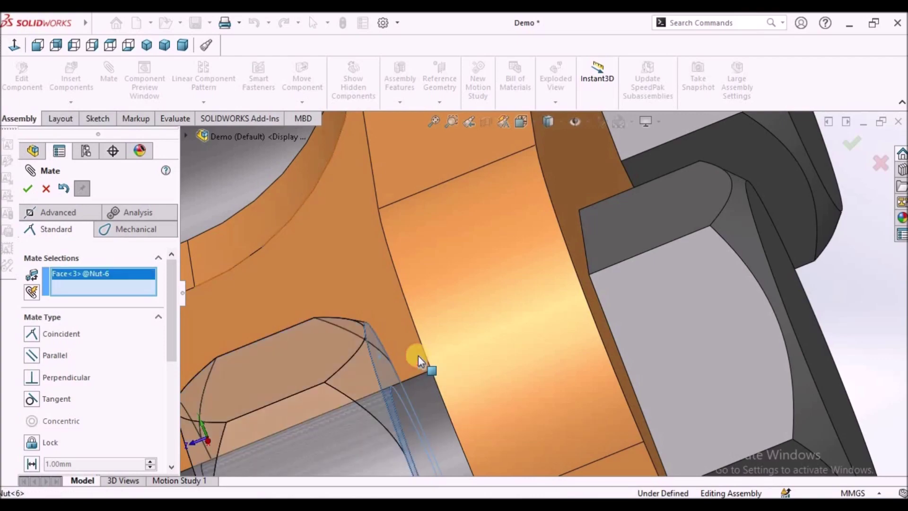
{"action": "scroll", "coordinate": [421, 353], "scroll_direction": "up", "scroll_amount": 5}
{"action": "middle_click_drag", "start_coordinate": [422, 351], "coordinate": [456, 323]}
{"action": "scroll", "coordinate": [511, 289], "scroll_direction": "up", "scroll_amount": 3}
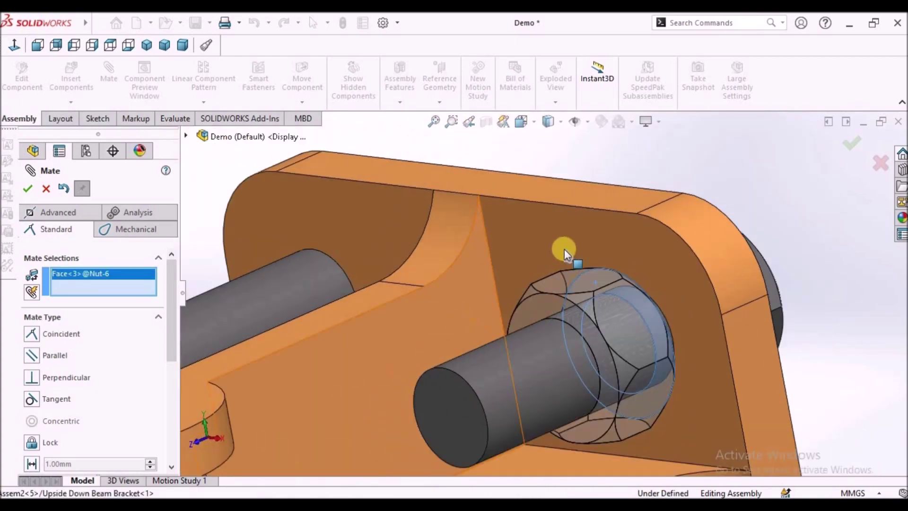
{"action": "left_click", "coordinate": [566, 238]}
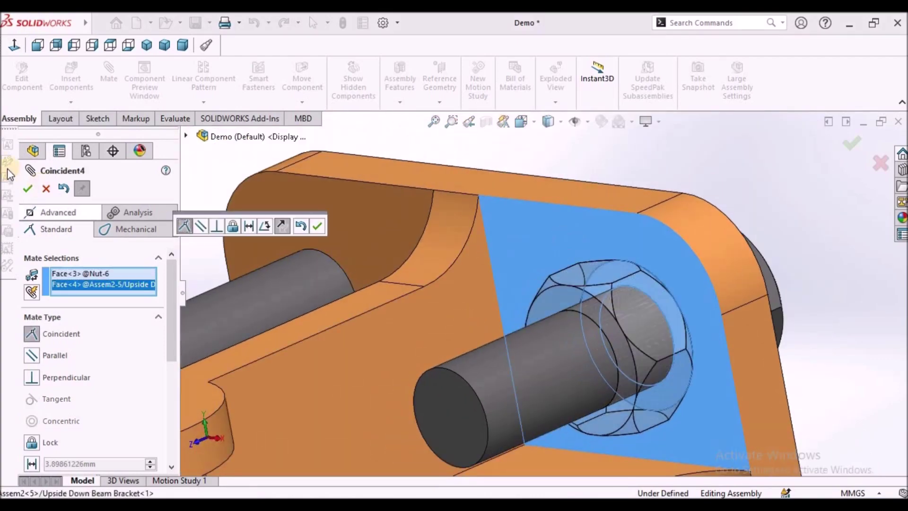
{"action": "left_click", "coordinate": [29, 190]}
{"action": "left_click", "coordinate": [46, 189]}
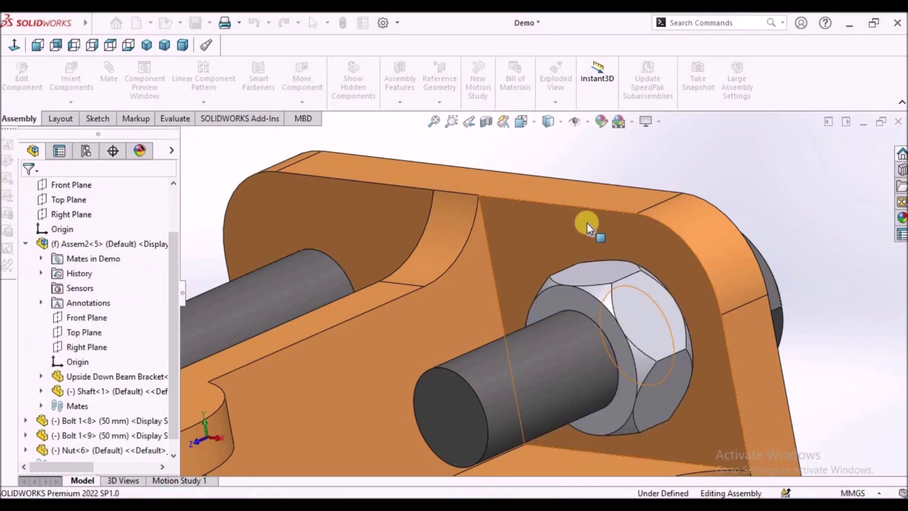
{"action": "scroll", "coordinate": [586, 223], "scroll_direction": "up", "scroll_amount": 3}
{"action": "scroll", "coordinate": [553, 274], "scroll_direction": "up", "scroll_amount": 2}
{"action": "middle_click_drag", "start_coordinate": [553, 274], "coordinate": [636, 306]}
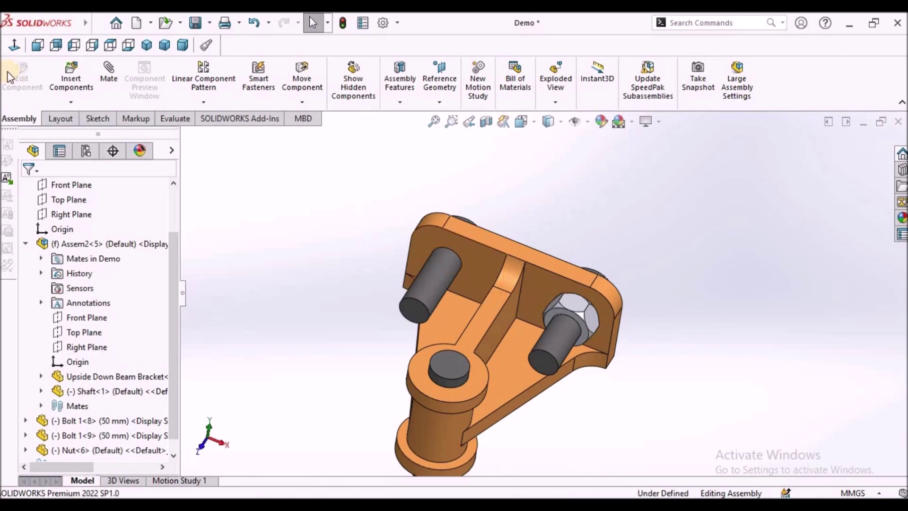
{"action": "left_click", "coordinate": [68, 86]}
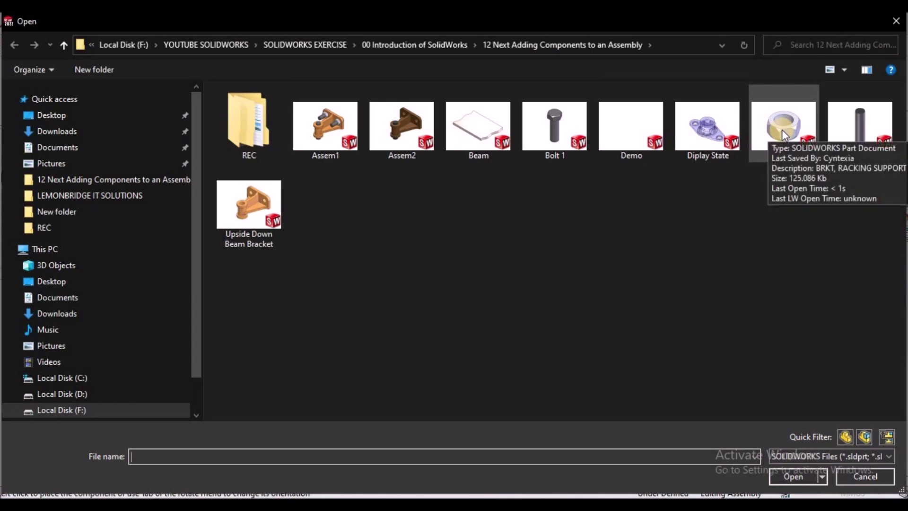
{"action": "left_click", "coordinate": [865, 476]}
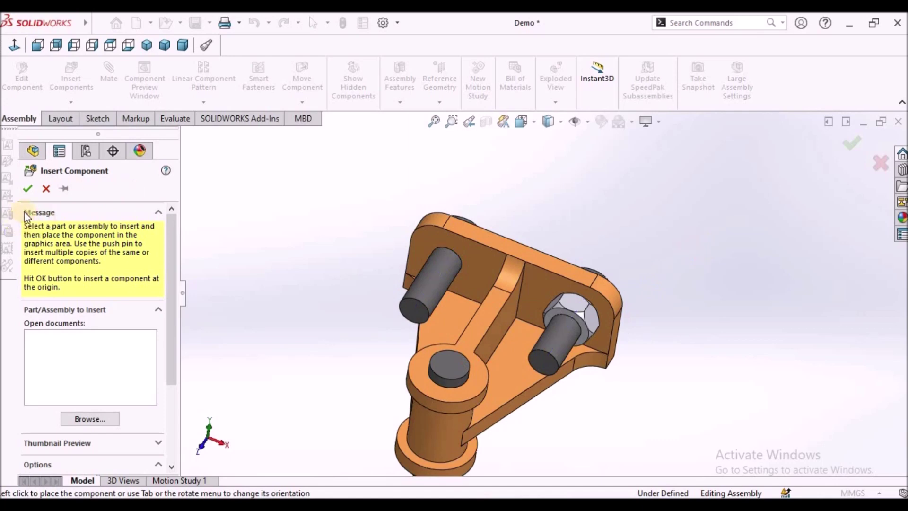
{"action": "left_click", "coordinate": [45, 189]}
{"action": "scroll", "coordinate": [582, 314], "scroll_direction": "down", "scroll_amount": 6}
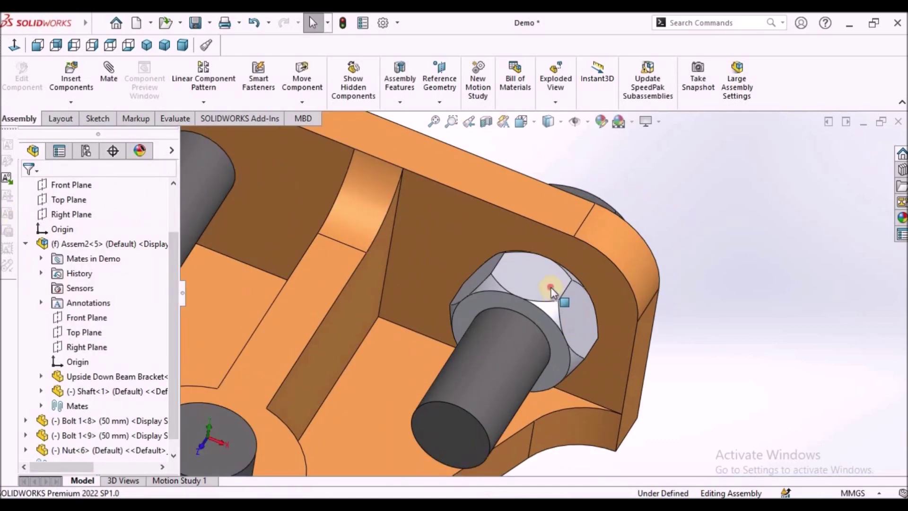
{"action": "left_click", "coordinate": [548, 295]}
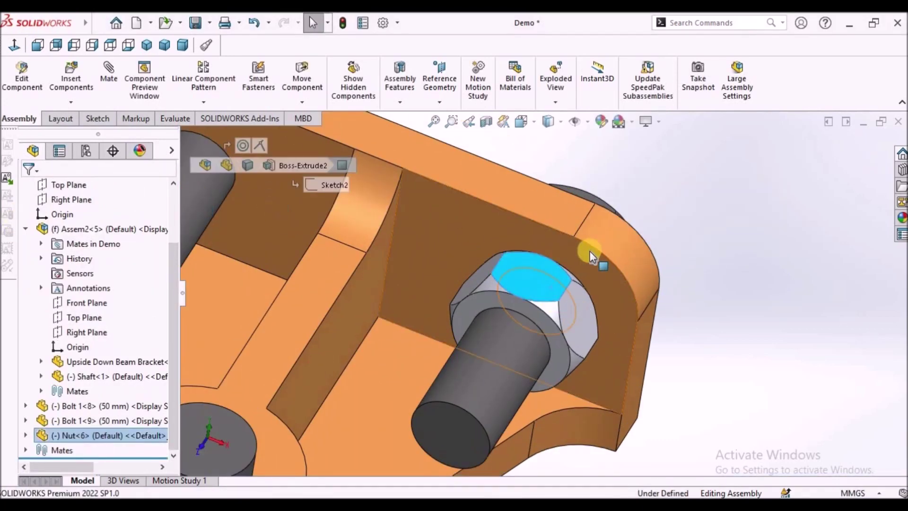
{"action": "scroll", "coordinate": [562, 274], "scroll_direction": "up", "scroll_amount": 10}
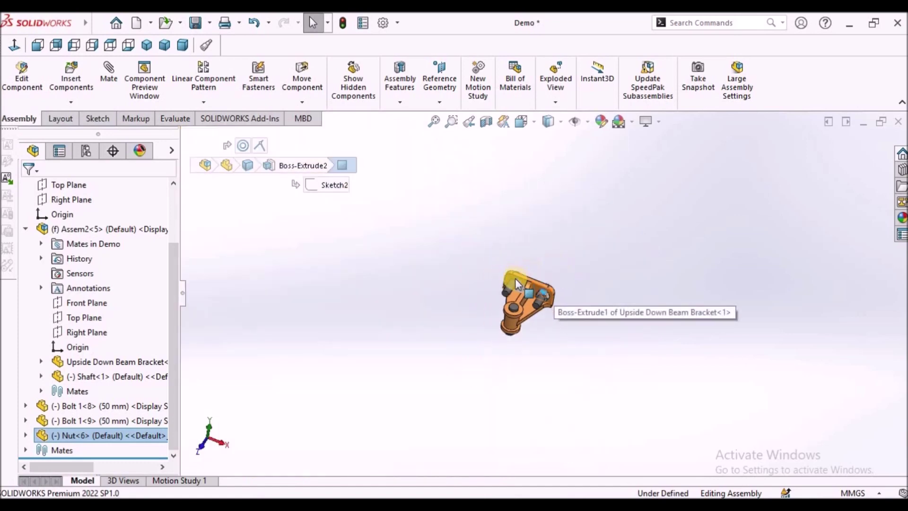
{"action": "scroll", "coordinate": [515, 279], "scroll_direction": "down", "scroll_amount": 4}
{"action": "left_click", "coordinate": [392, 293]}
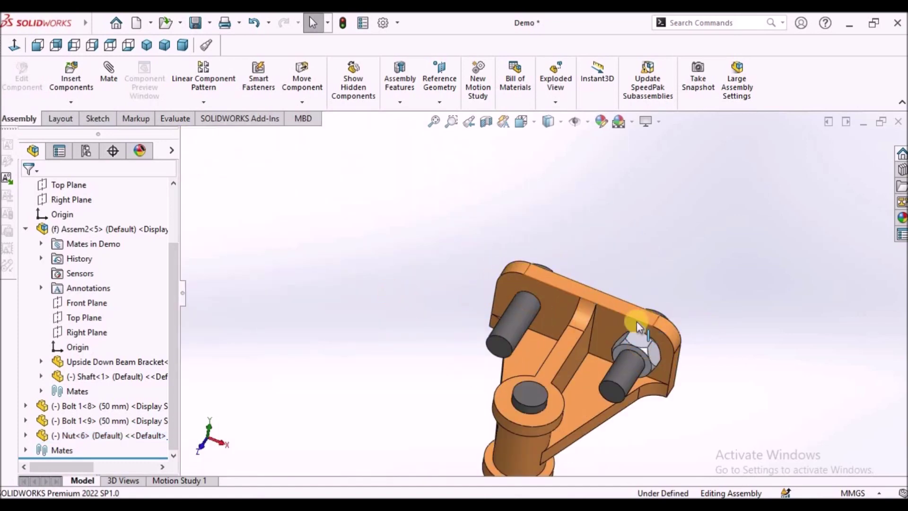
Start Copy with Mates for the nut on the first bolt and proceed to its mate references.
{"action": "left_click", "coordinate": [27, 230]}
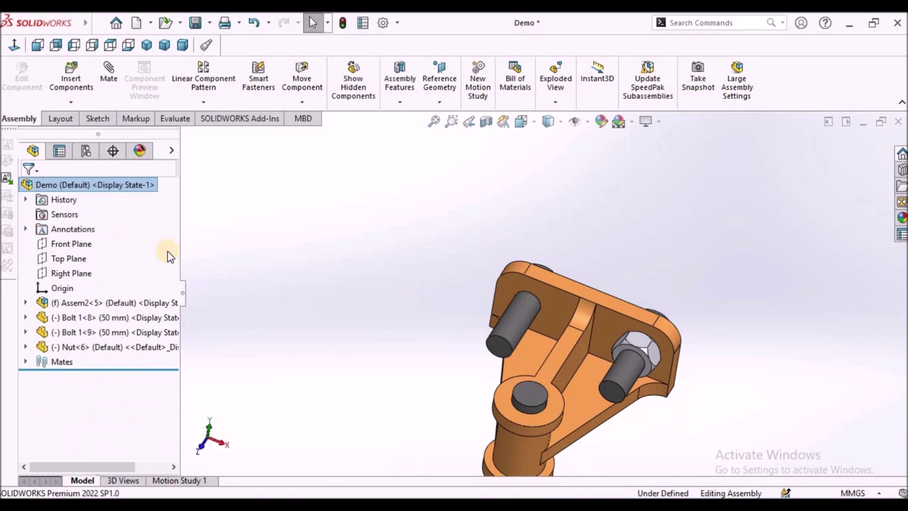
{"action": "left_click", "coordinate": [110, 350]}
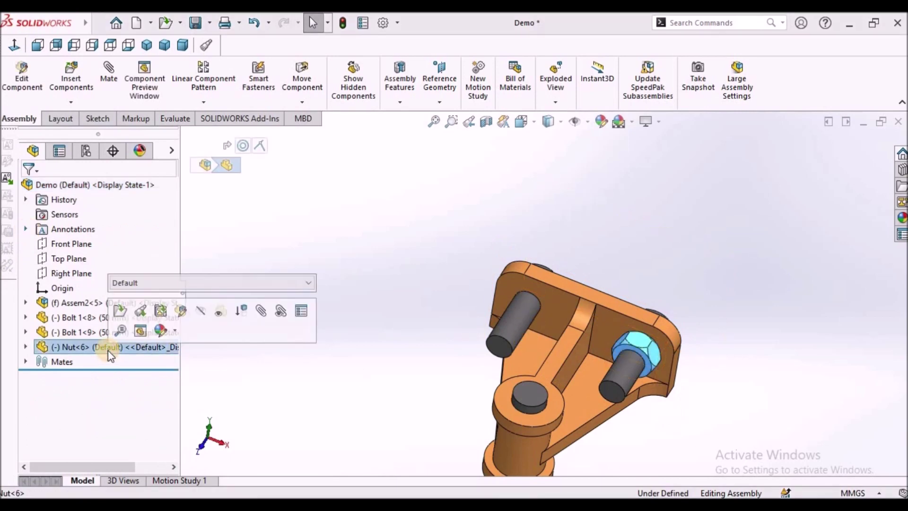
{"action": "scroll", "coordinate": [668, 369], "scroll_direction": "down", "scroll_amount": 5}
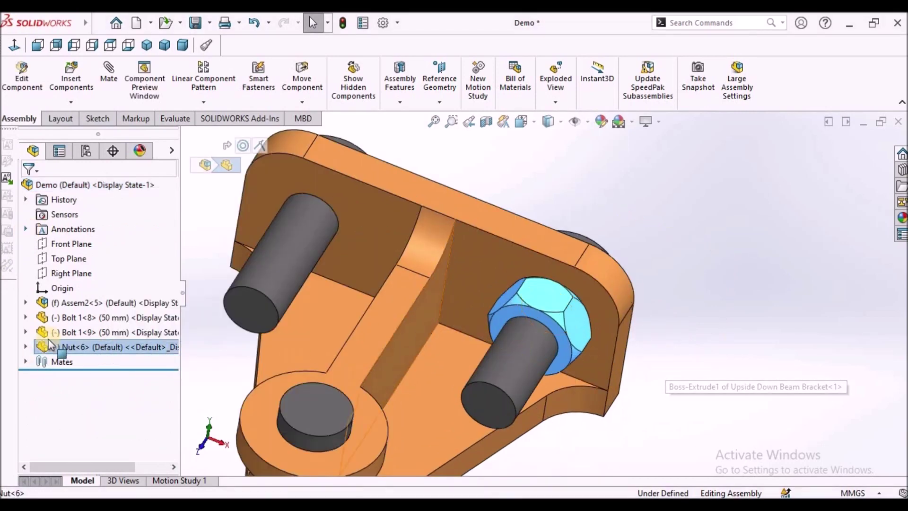
{"action": "key", "text": "z"}
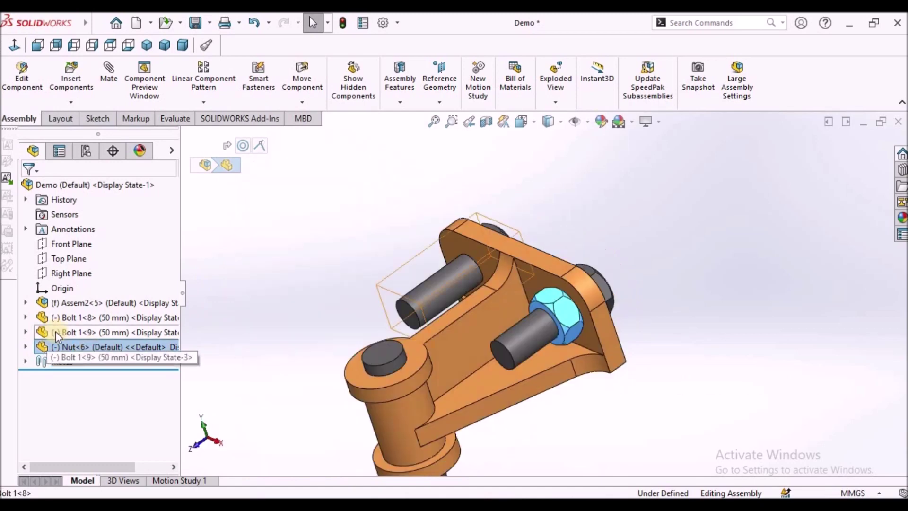
{"action": "right_click", "coordinate": [65, 355]}
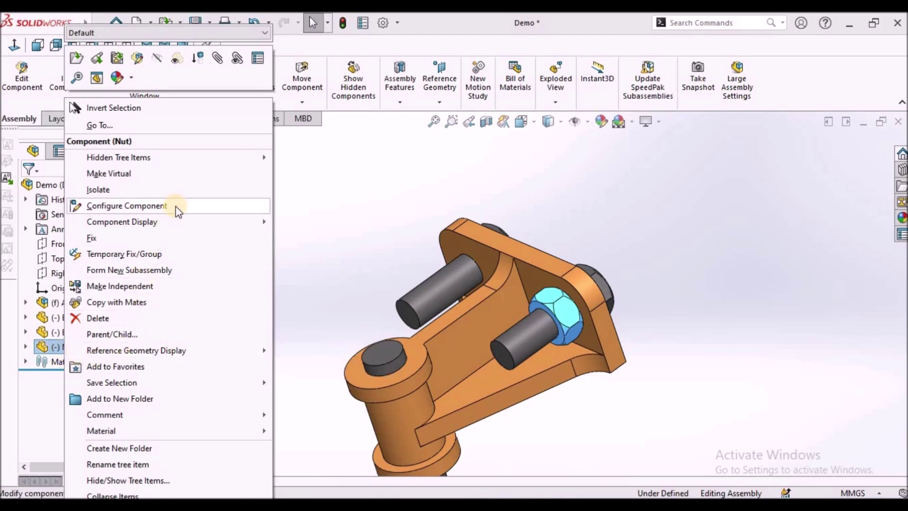
{"action": "left_click", "coordinate": [141, 307]}
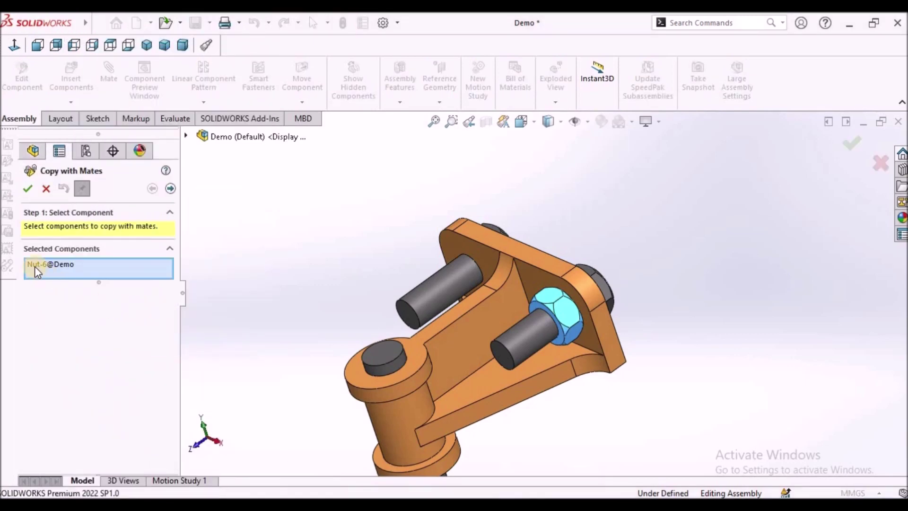
{"action": "left_click", "coordinate": [35, 265]}
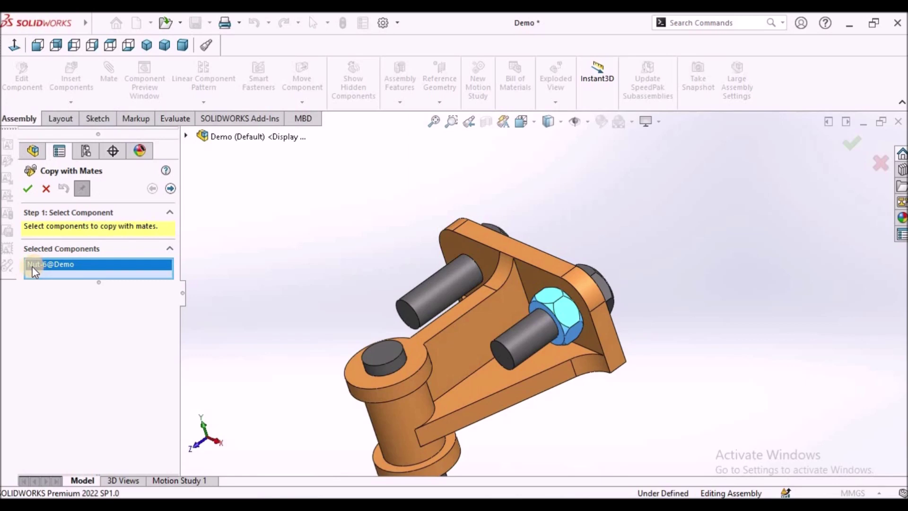
{"action": "left_click", "coordinate": [172, 188]}
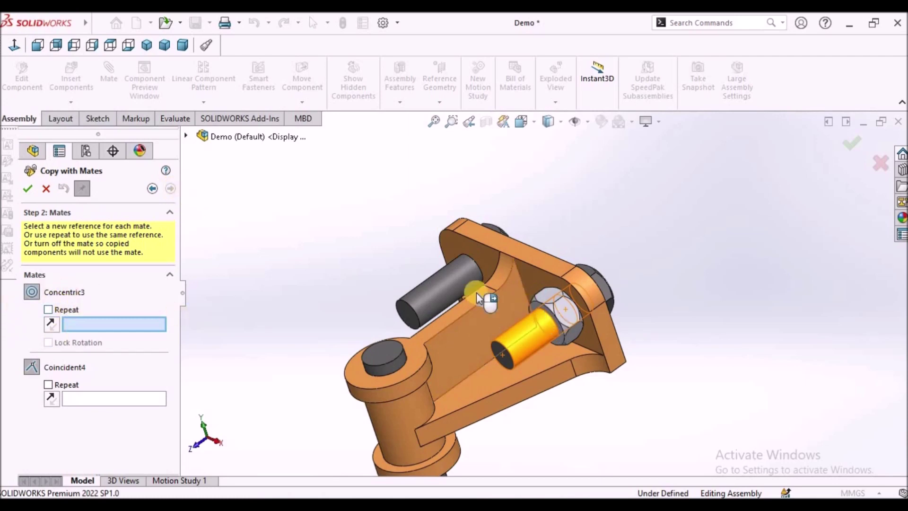
Copy the nut onto the second bolt, using that bolt's shank for the concentric mate and the bracket plate's front face for the coincident mate.
{"action": "left_click", "coordinate": [436, 289]}
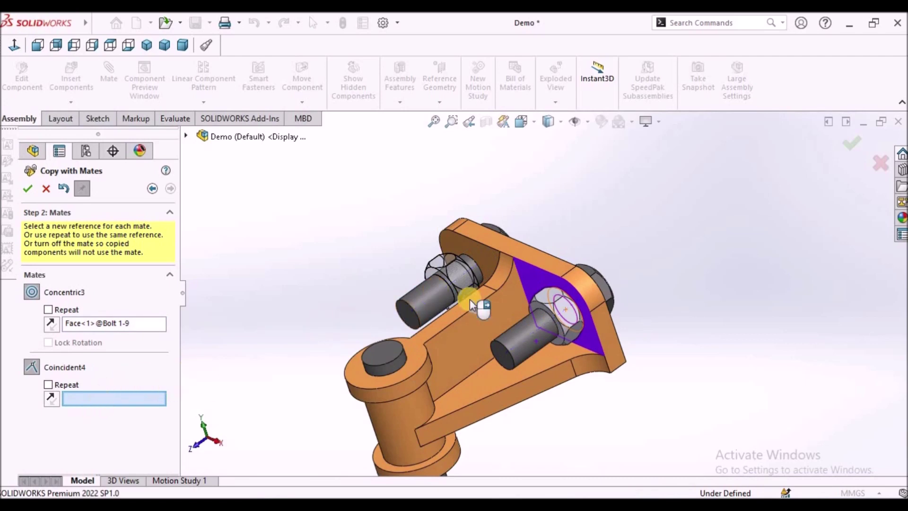
{"action": "middle_click_drag", "start_coordinate": [580, 304], "coordinate": [632, 312]}
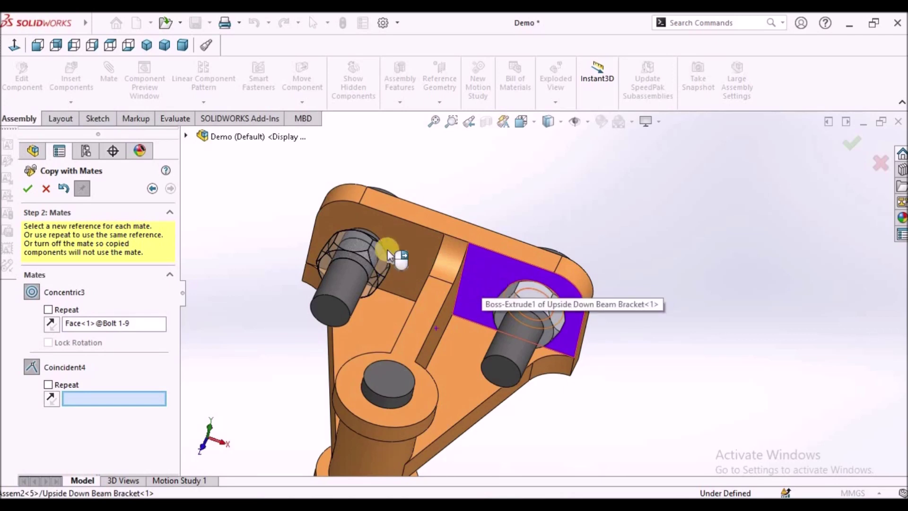
{"action": "left_click", "coordinate": [397, 239]}
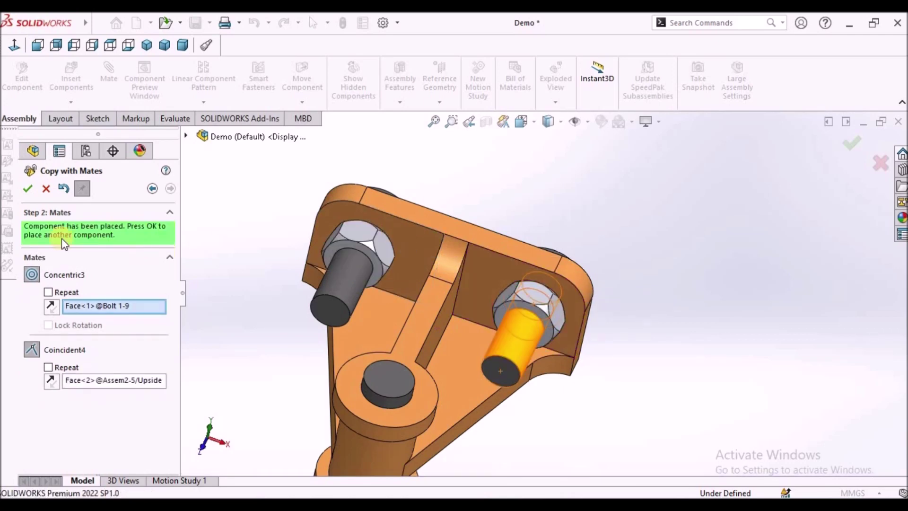
{"action": "left_click", "coordinate": [28, 188]}
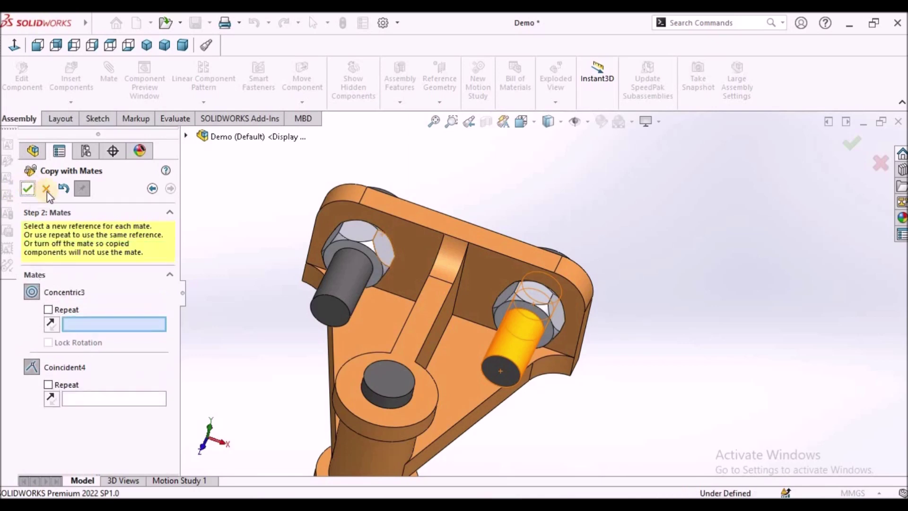
{"action": "left_click", "coordinate": [30, 189]}
{"action": "left_click", "coordinate": [28, 190]}
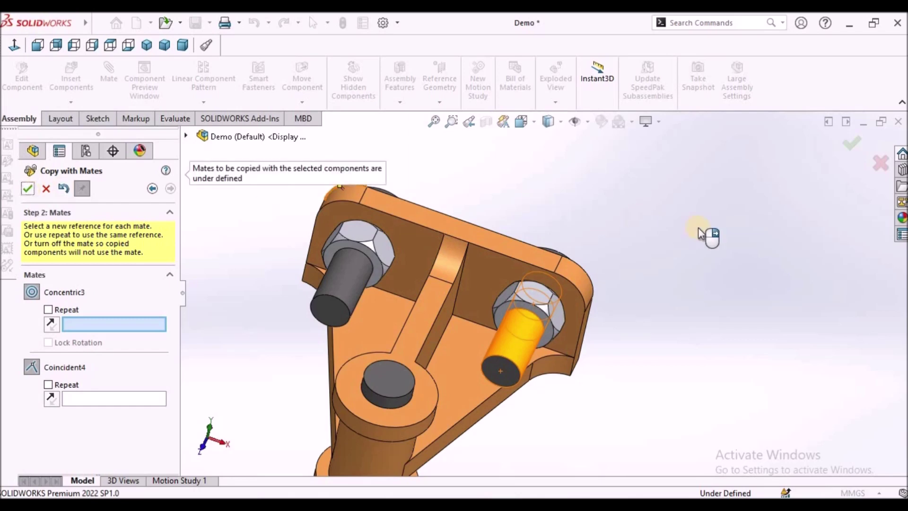
{"action": "left_click", "coordinate": [29, 190]}
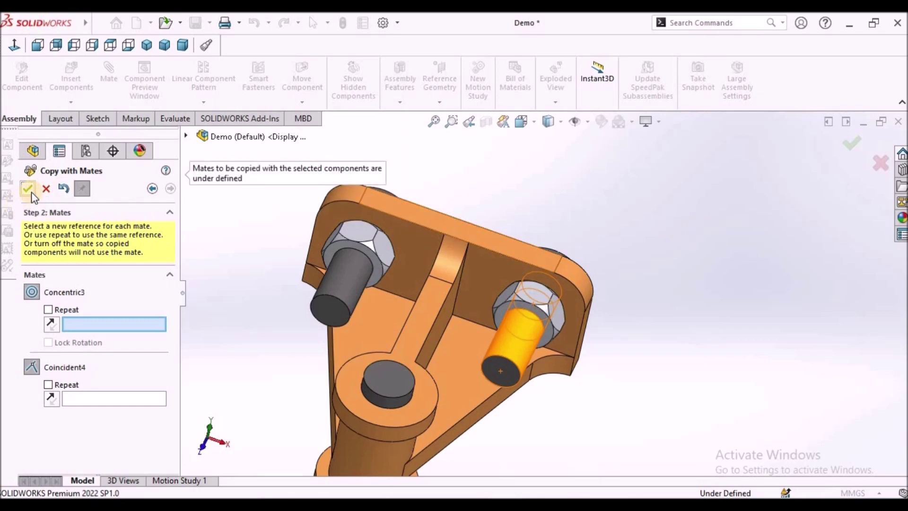
{"action": "left_click", "coordinate": [43, 190]}
{"action": "scroll", "coordinate": [781, 226], "scroll_direction": "up", "scroll_amount": 3}
{"action": "middle_click_drag", "start_coordinate": [657, 258], "coordinate": [610, 314]}
{"action": "key", "text": "Escape"}
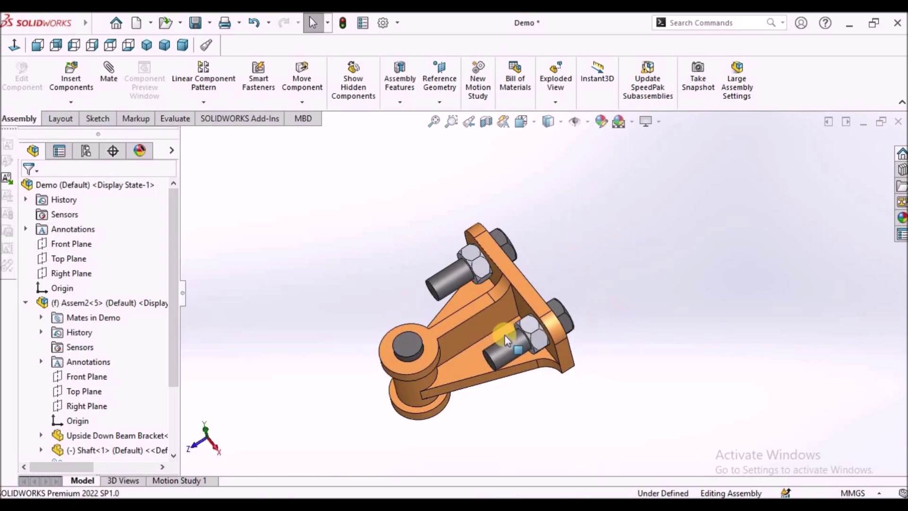
Inspect the bolts and nuts on the bracket plate and show the whole assembly in the Dimetric view.
{"action": "scroll", "coordinate": [505, 349], "scroll_direction": "down", "scroll_amount": 1}
{"action": "left_click", "coordinate": [512, 347]}
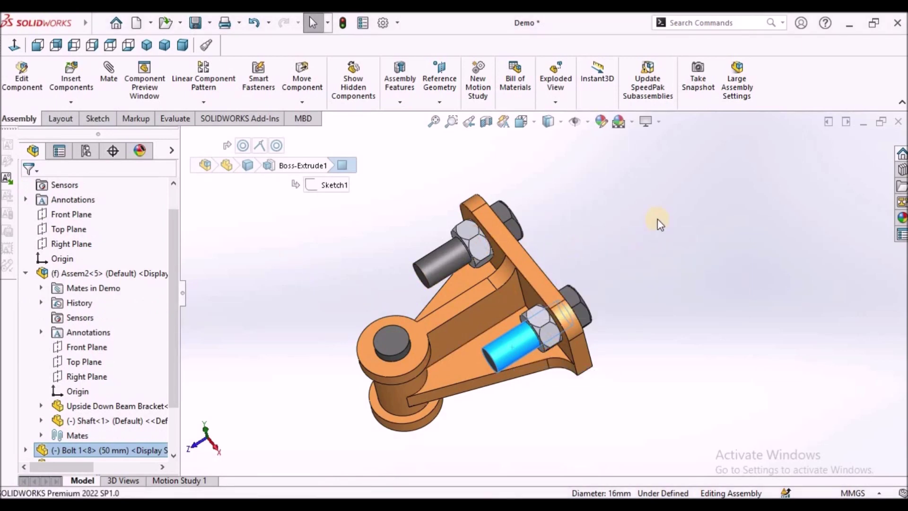
{"action": "left_click", "coordinate": [622, 236]}
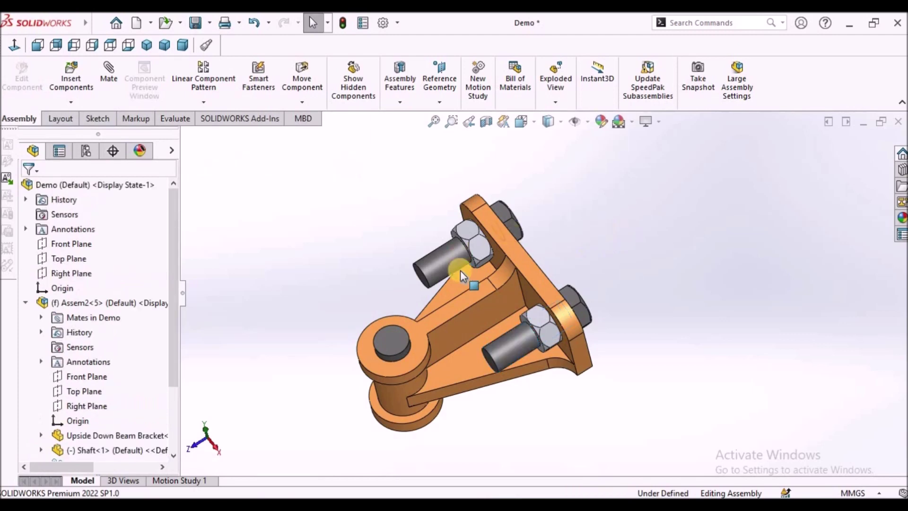
{"action": "scroll", "coordinate": [461, 273], "scroll_direction": "down", "scroll_amount": 4}
{"action": "left_click", "coordinate": [649, 379]}
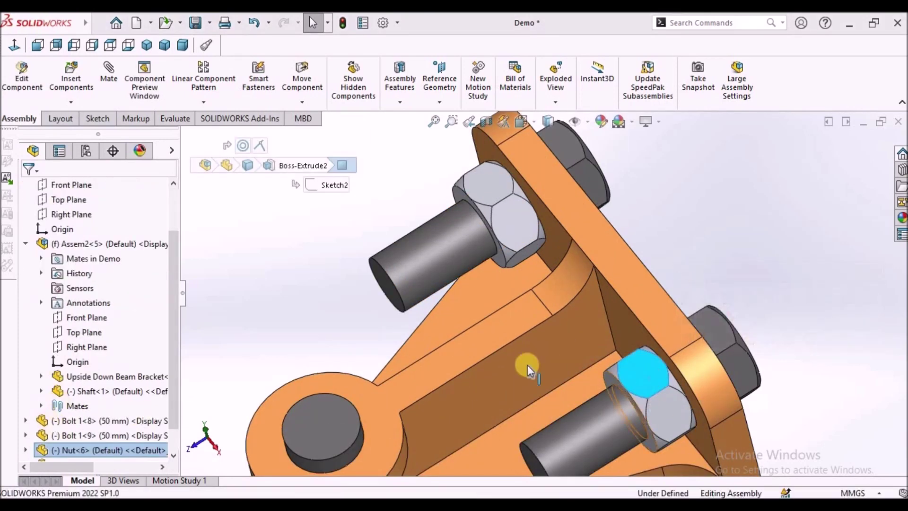
{"action": "right_click", "coordinate": [643, 372]}
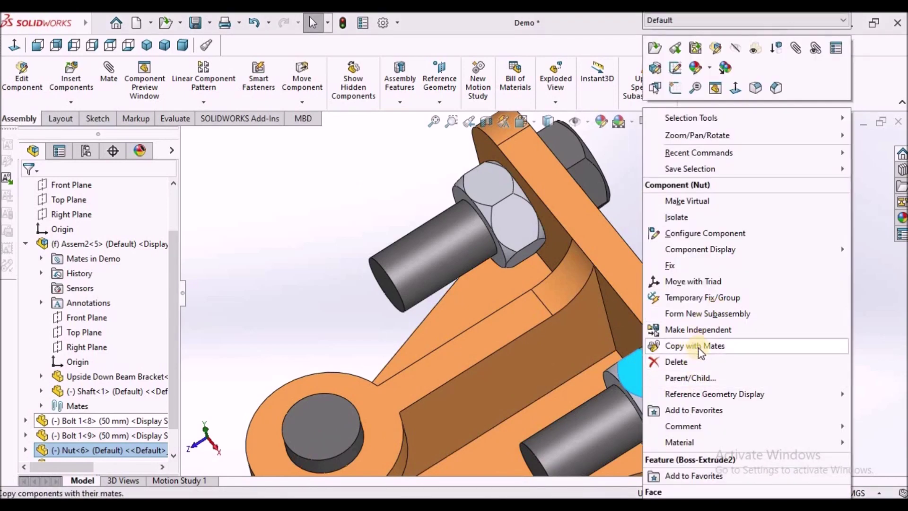
{"action": "left_click", "coordinate": [222, 221]}
{"action": "key", "text": "f"}
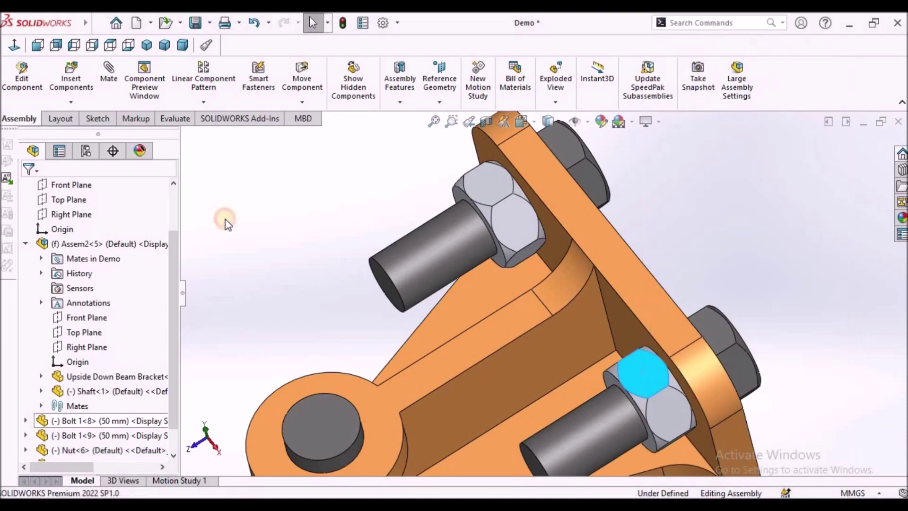
{"action": "left_click", "coordinate": [182, 45]}
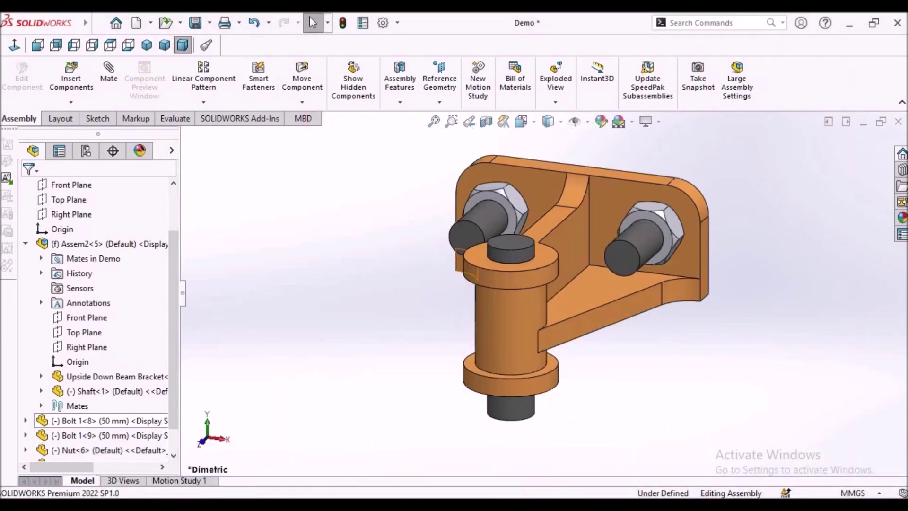